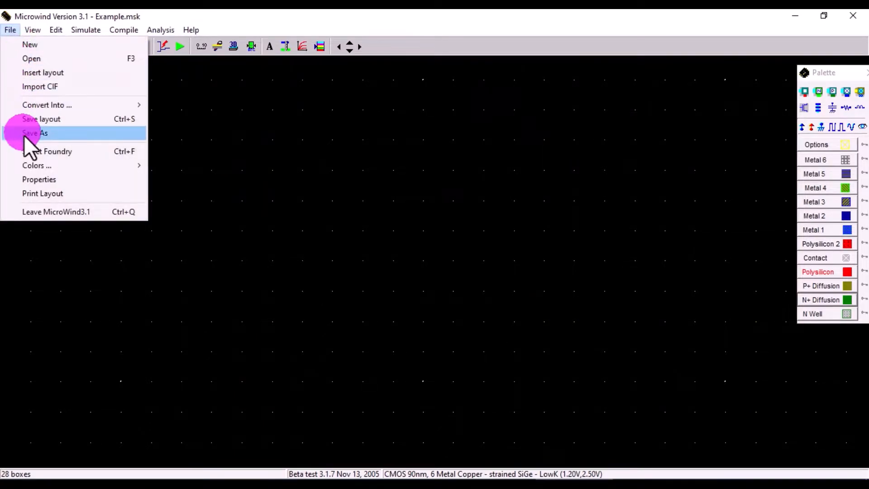
Load the cmos025.rul foundry rule file as the layout technology.
left_click(55, 152)
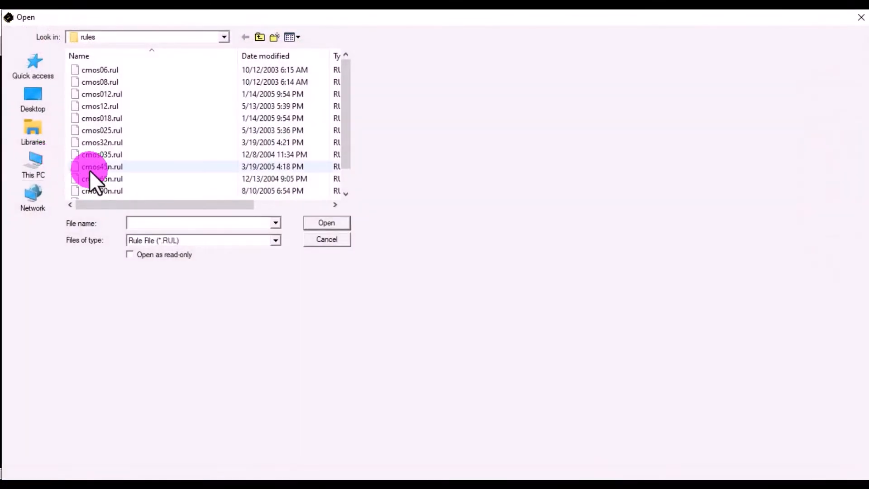
left_click(121, 130)
left_click(333, 221)
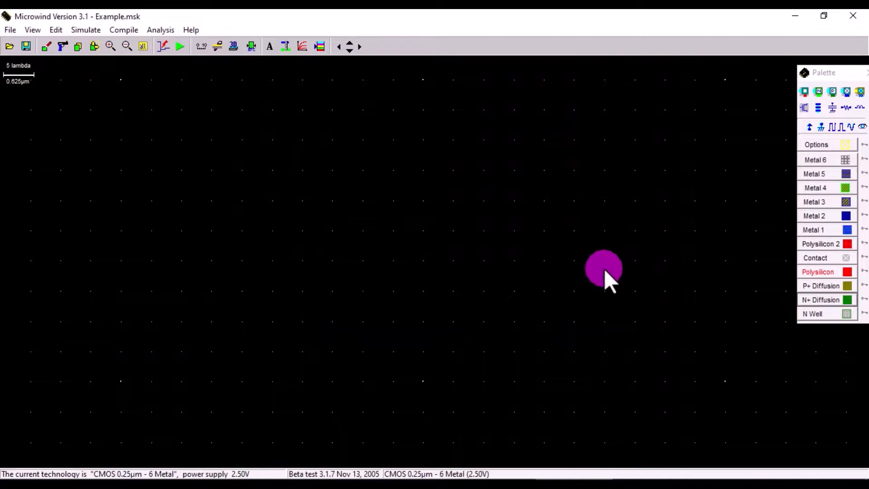
Move the layer palette fully into view and draw a horizontal Metal 1 rail of about 66 x 5 lambda across the upper layout.
left_click_drag(824, 73, 786, 73)
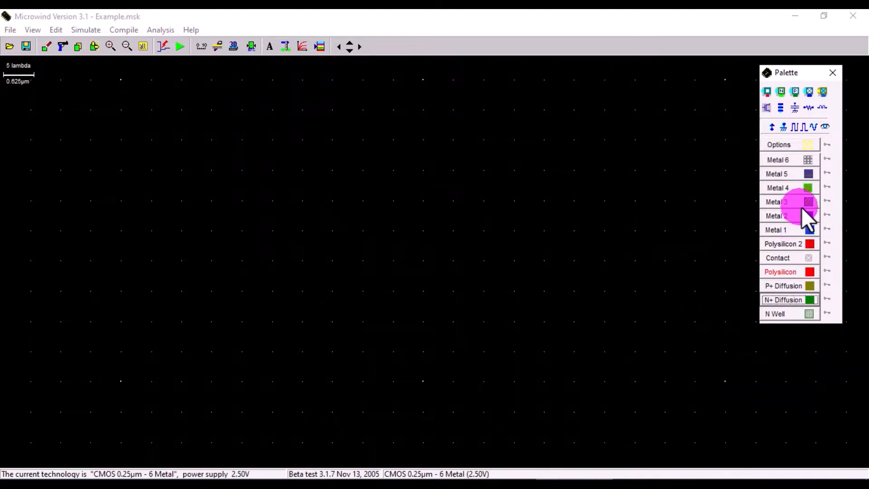
left_click(808, 230)
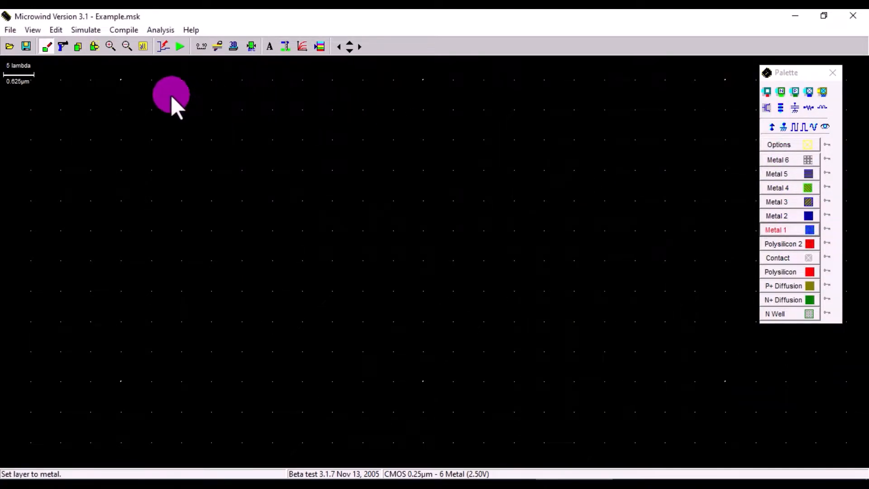
left_click_drag(151, 110, 547, 142)
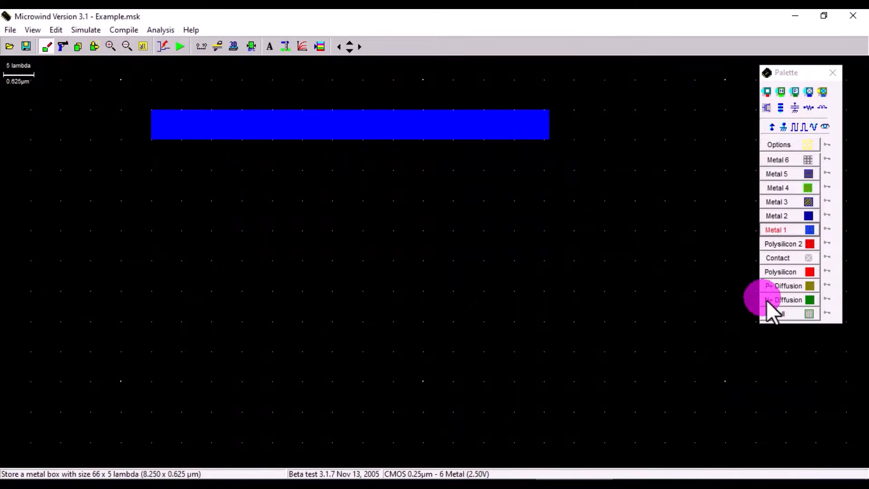
Draw a P+ diffusion box below the metal rail and an aligned N+ diffusion box beneath it, each about 40 x 10 lambda.
left_click(809, 288)
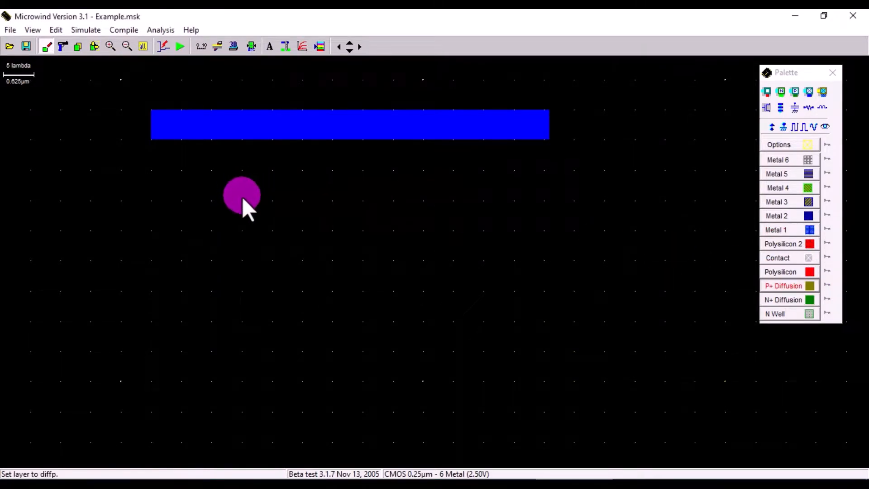
mouse_move(242, 200)
left_mouse_down()
mouse_move(354, 231)
mouse_move(457, 236)
mouse_move(484, 261)
left_mouse_up()
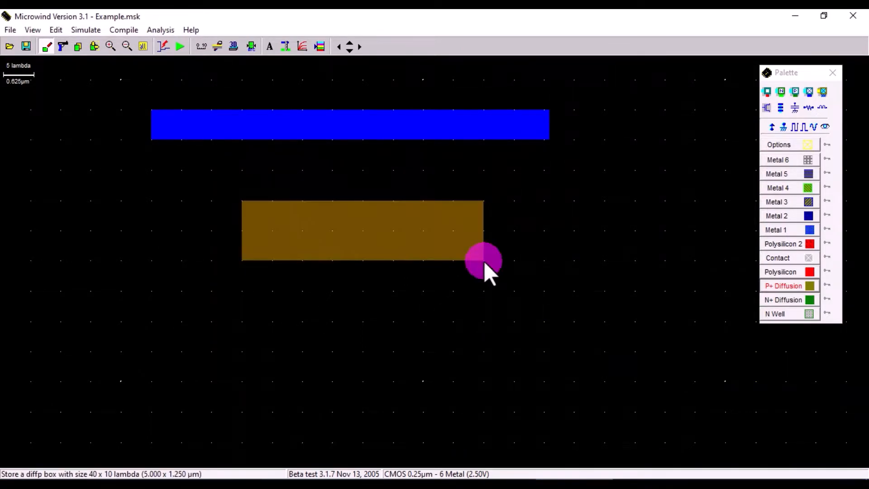
left_click(797, 299)
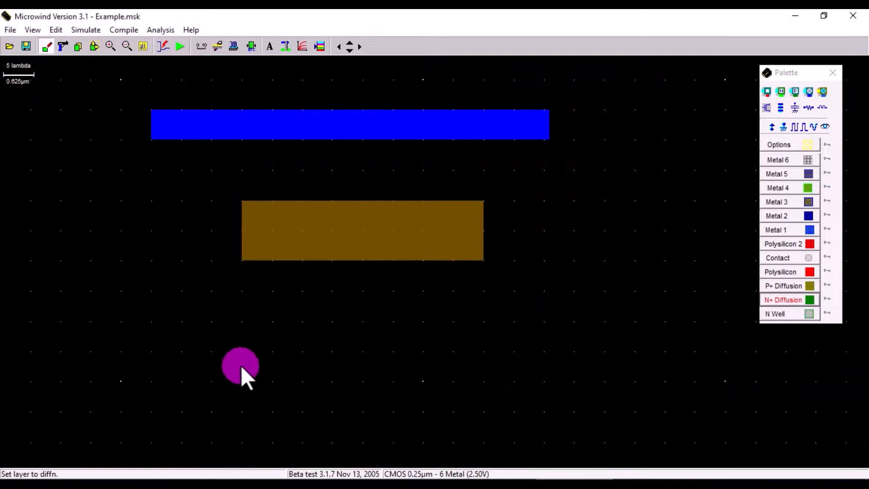
left_click_drag(243, 352, 484, 412)
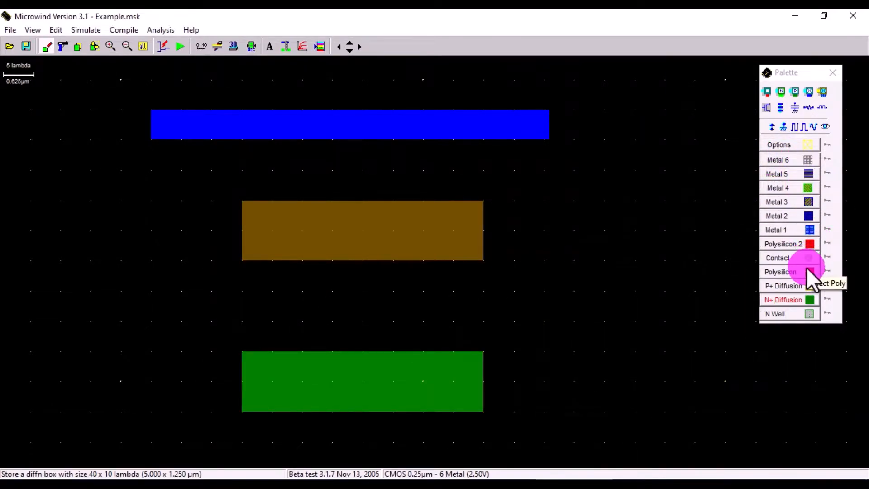
Draw two parallel vertical polysilicon gates of about 5 x 45 lambda, each crossing both diffusion boxes.
left_click(790, 271)
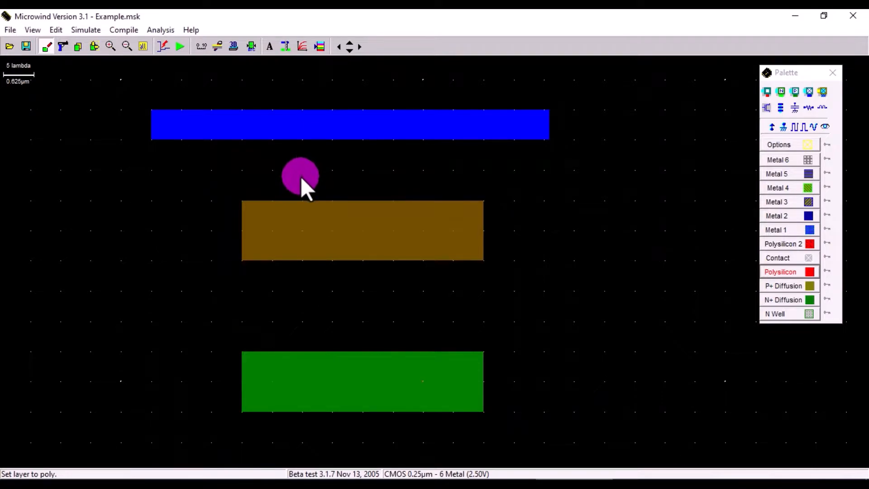
left_click_drag(302, 170, 332, 444)
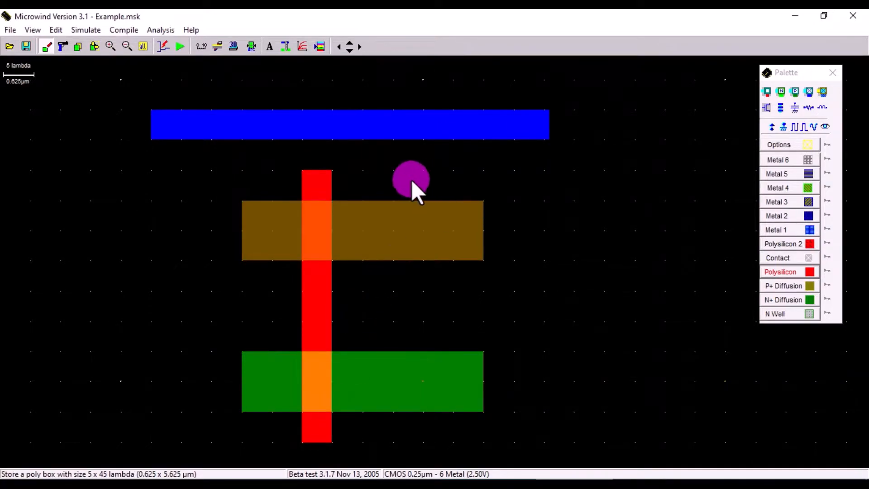
left_click_drag(393, 170, 424, 444)
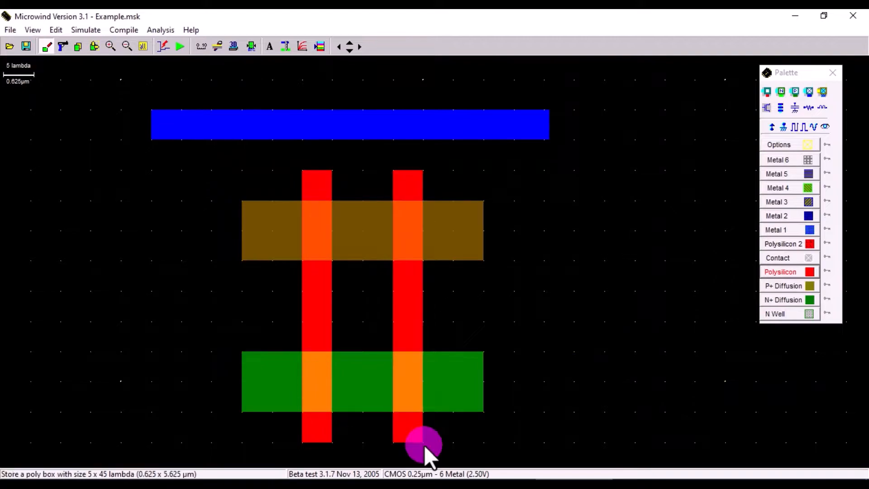
Place a P+ diffusion contact at each end of the P+ diffusion box.
left_click(795, 91)
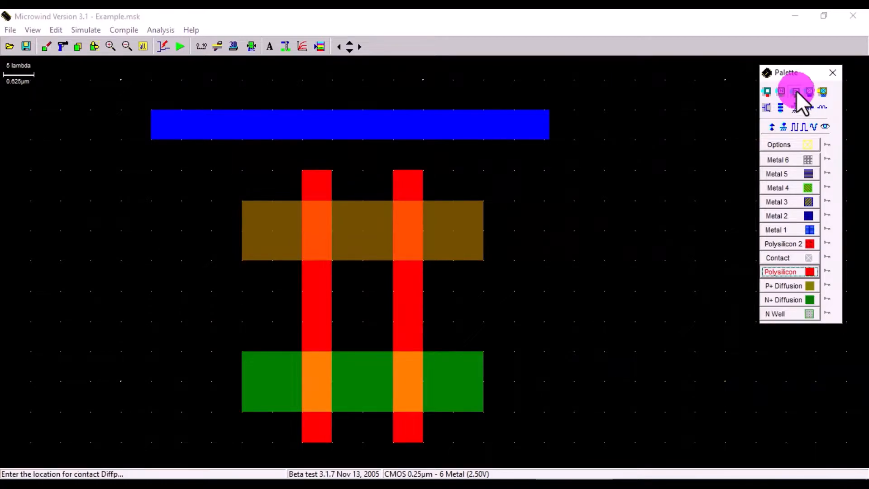
left_click(259, 230)
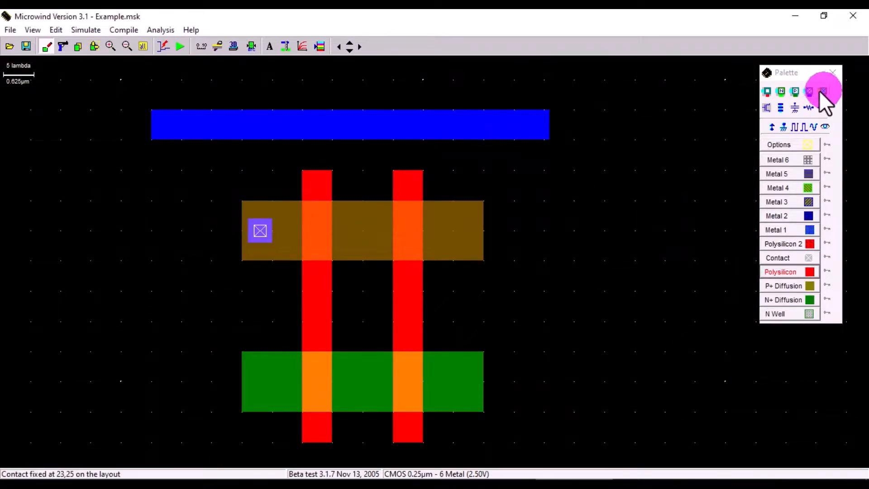
left_click(795, 93)
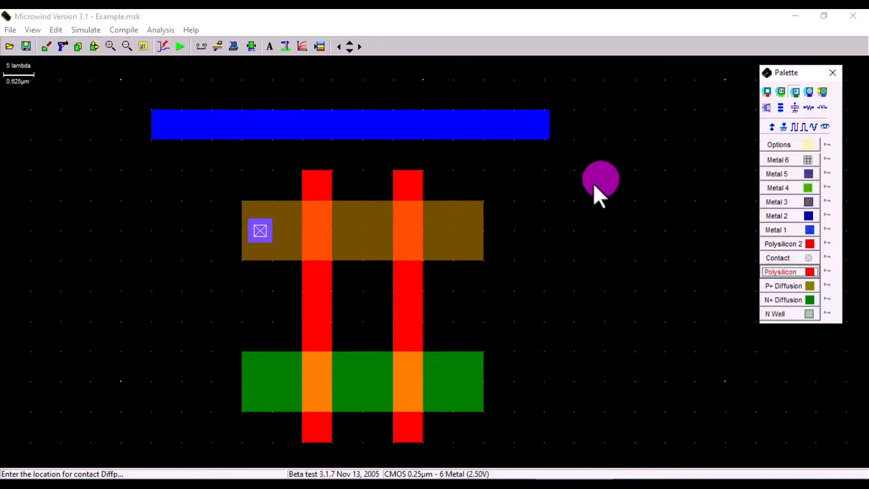
left_click(469, 229)
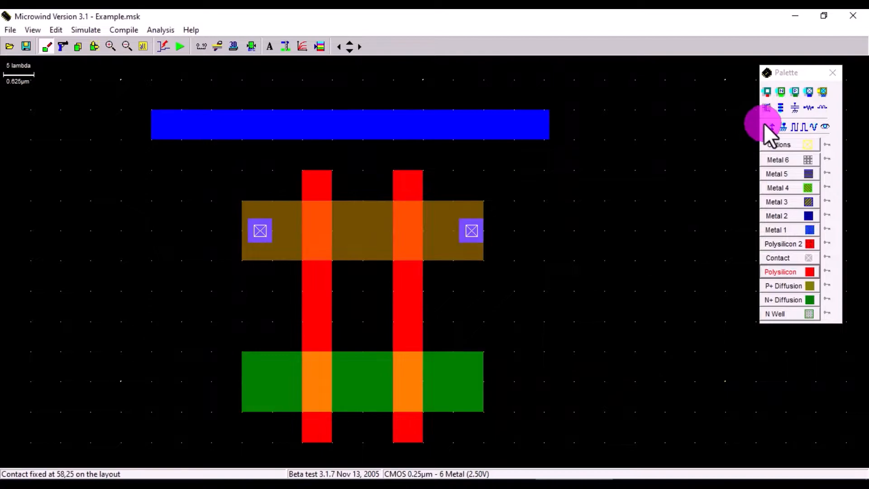
Place an N+ diffusion contact at each end of the N+ diffusion box.
left_click(781, 92)
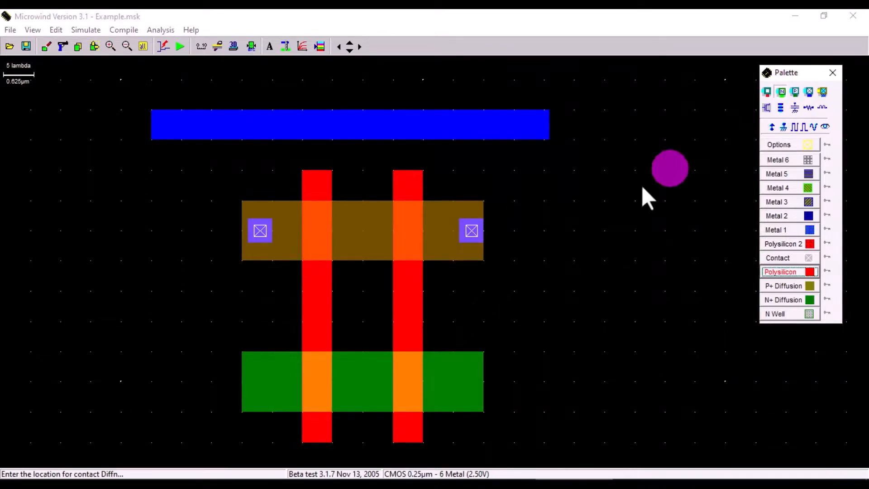
left_click(256, 381)
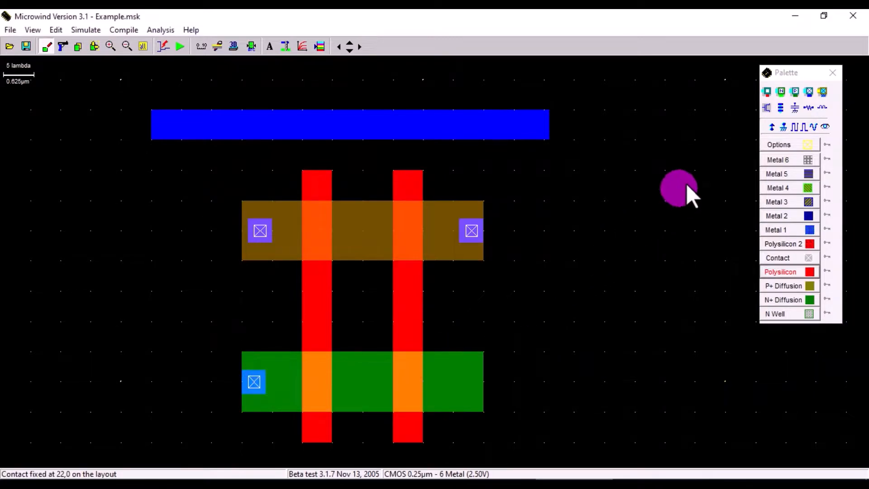
left_click(780, 92)
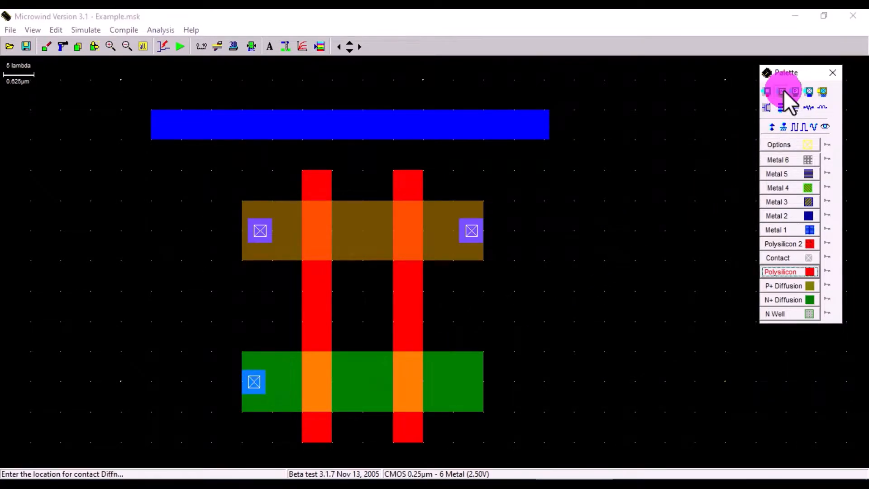
left_click(466, 383)
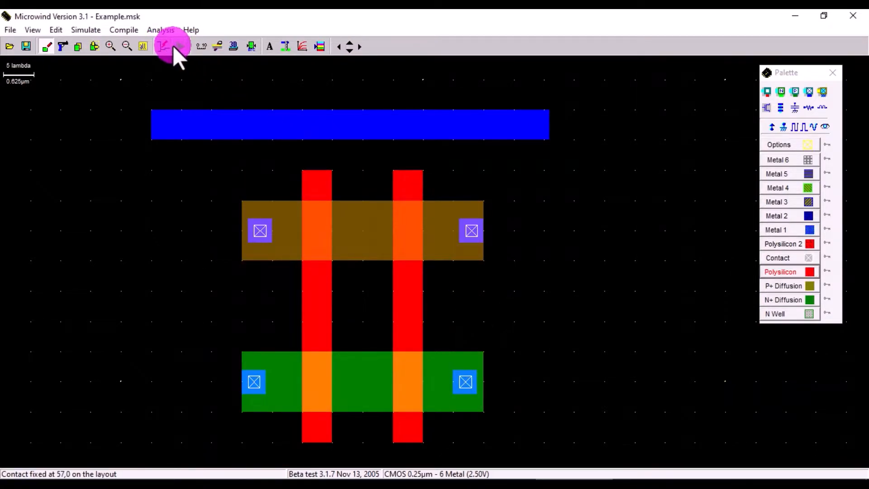
Draw a second horizontal Metal 1 rail of about 67 x 5 lambda below the polysilicon gates.
left_click(126, 46)
left_click(126, 46)
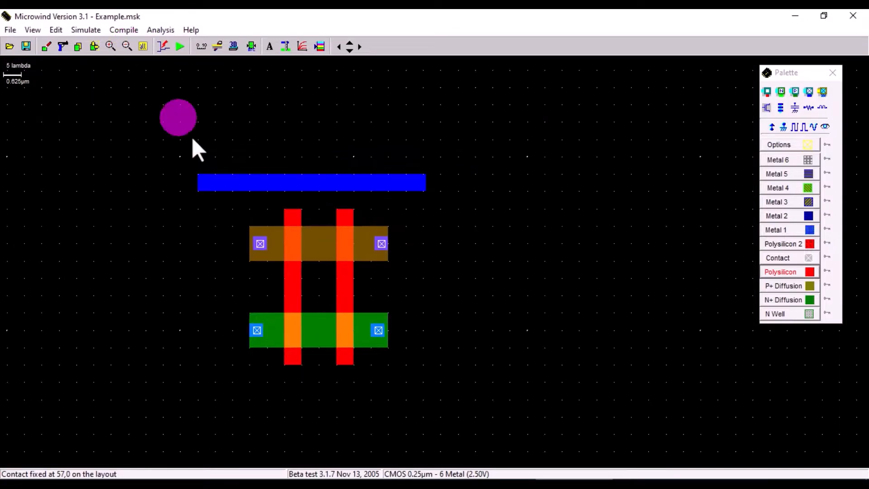
left_click(804, 230)
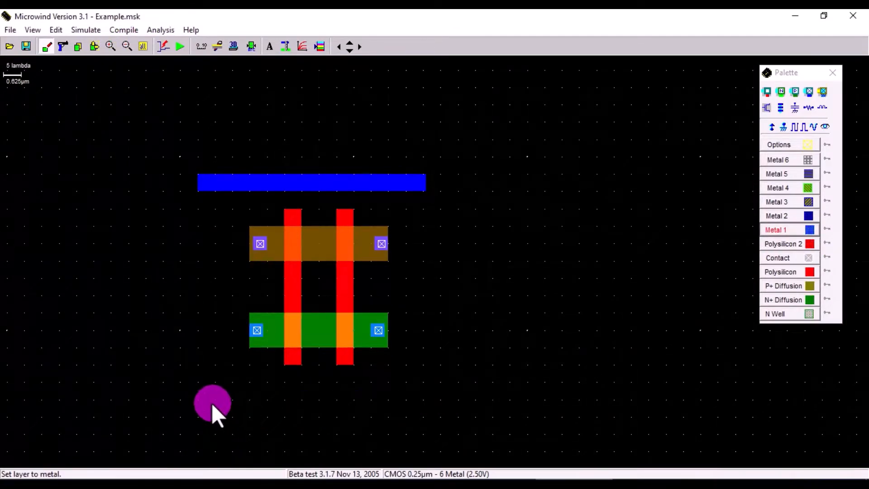
left_click_drag(198, 382, 430, 402)
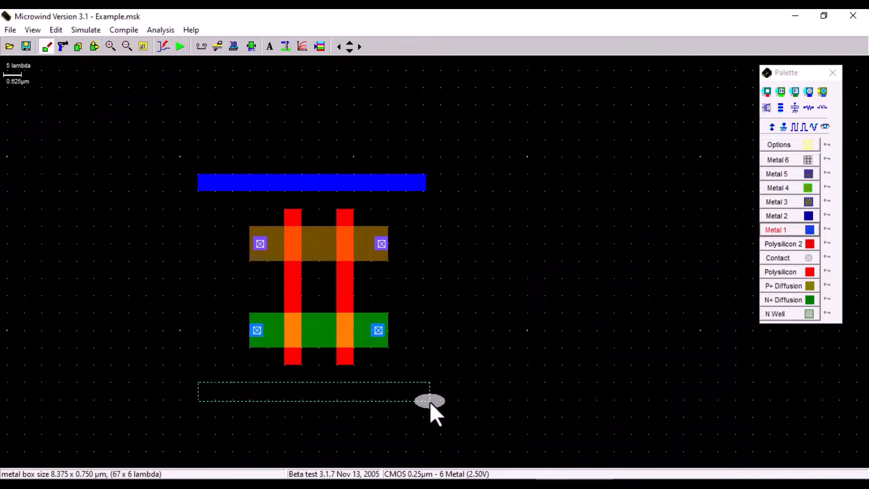
left_click_drag(430, 401, 431, 401)
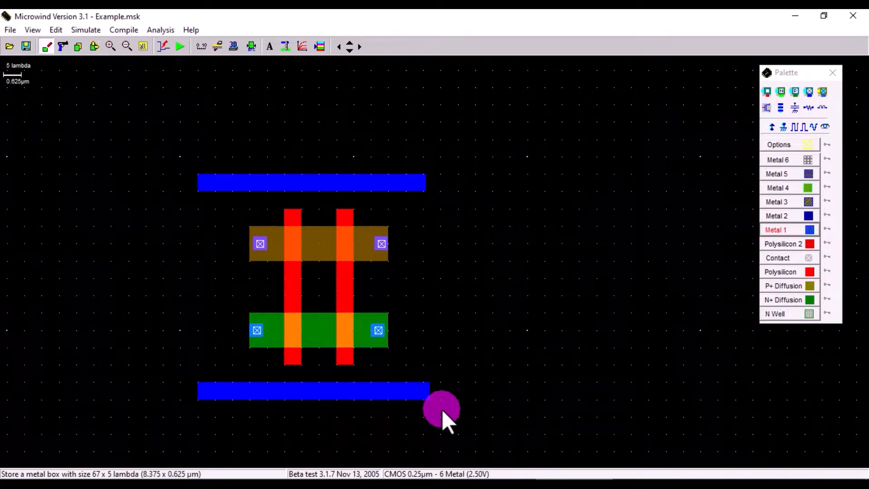
Add a Vdd supply property to the middle of the upper Metal 1 rail.
left_click(790, 109)
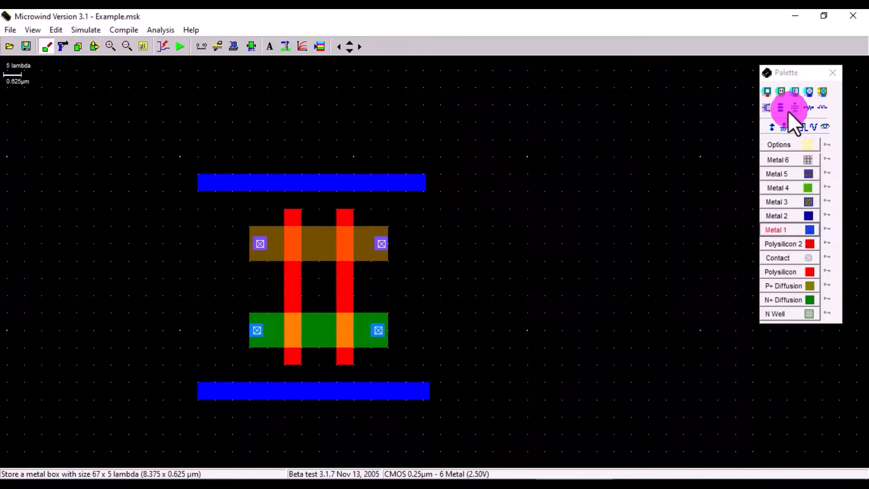
left_click(772, 127)
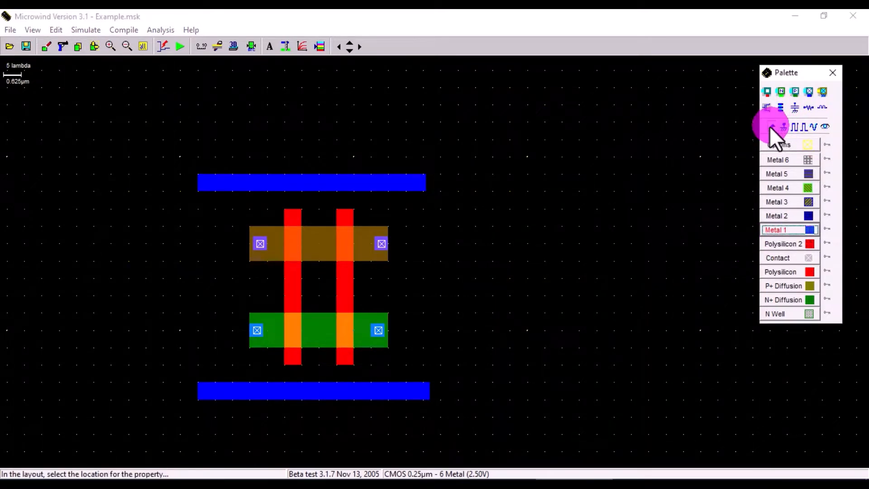
left_click(316, 183)
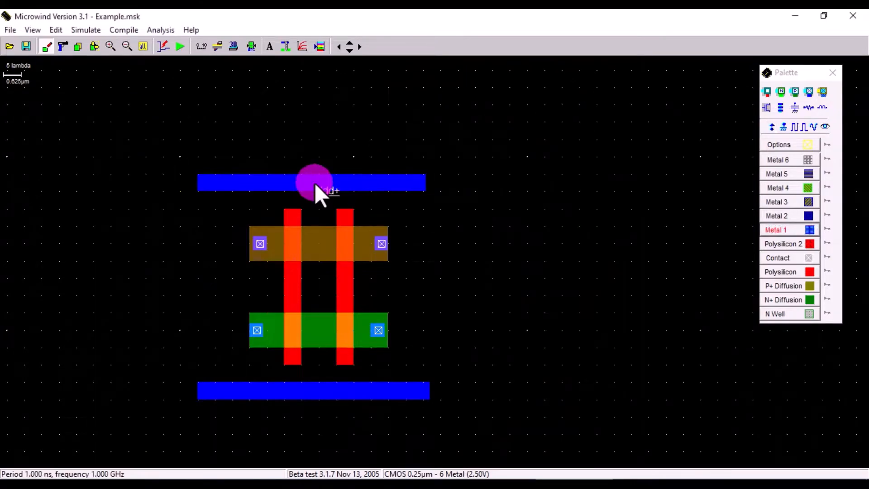
Draw an N well of about 61 x 21 lambda around the P+ diffusion and attach a Vdd supply to it.
left_click(806, 315)
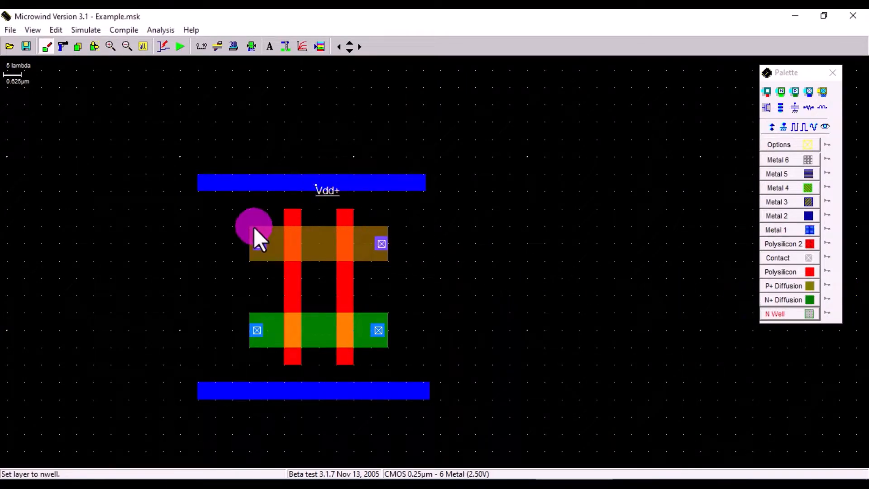
left_click_drag(215, 205, 423, 276)
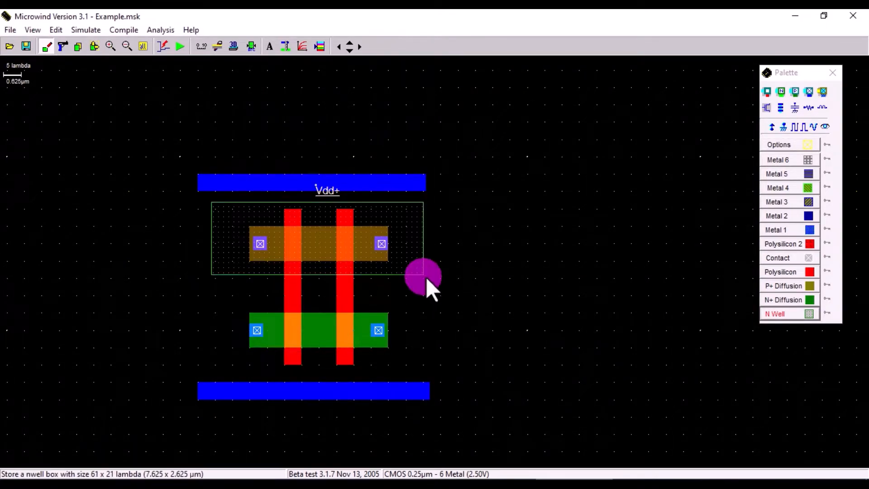
left_click(772, 126)
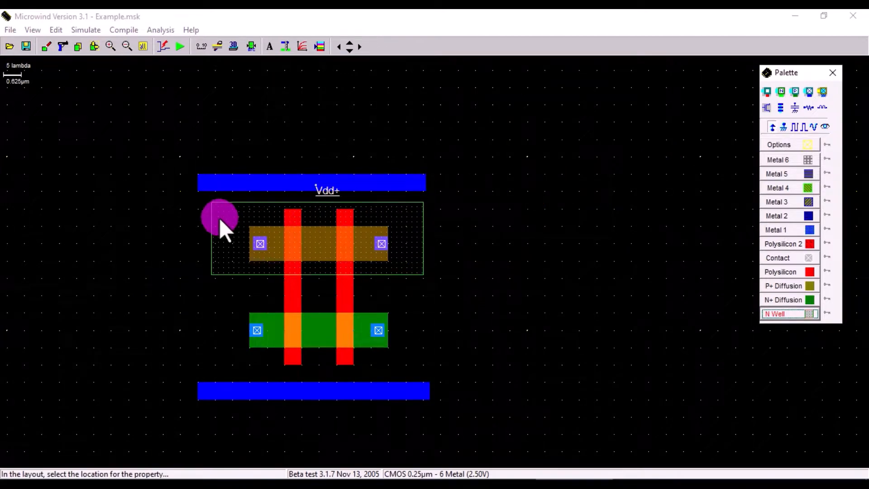
left_click(231, 221)
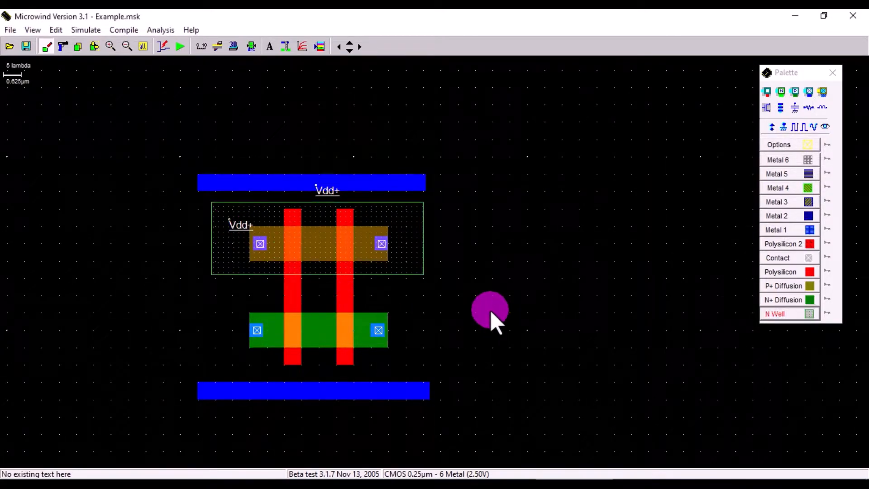
Draw a Metal 1 strap of about 4 x 21 lambda from the left P+ diffusion contact up to the Vdd rail.
left_click(780, 91)
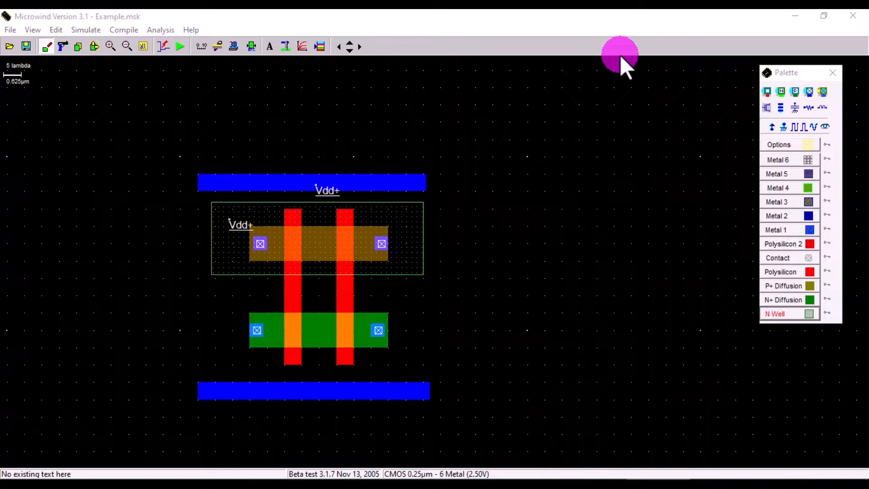
left_click(110, 46)
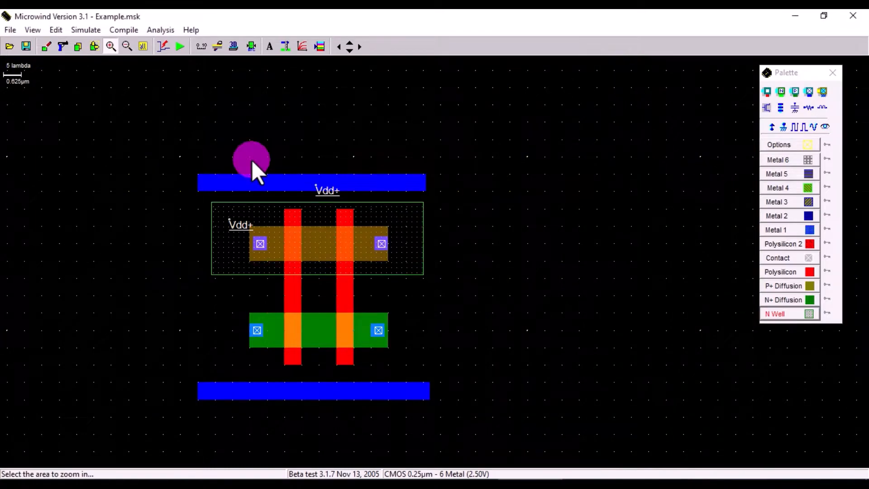
left_click(251, 159)
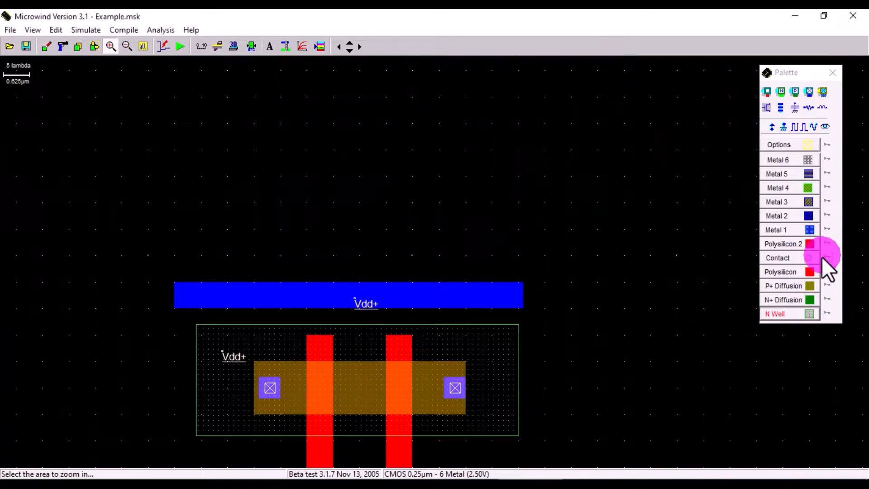
left_click(800, 231)
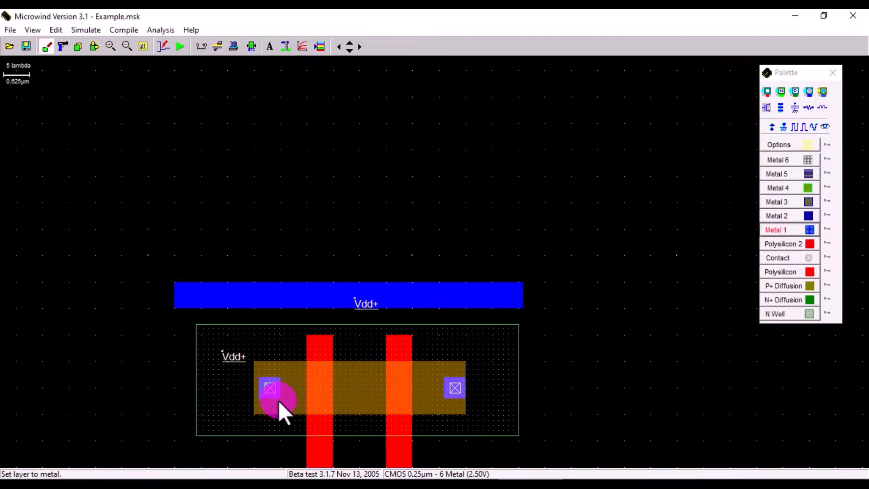
left_click_drag(279, 400, 258, 289)
left_click(144, 46)
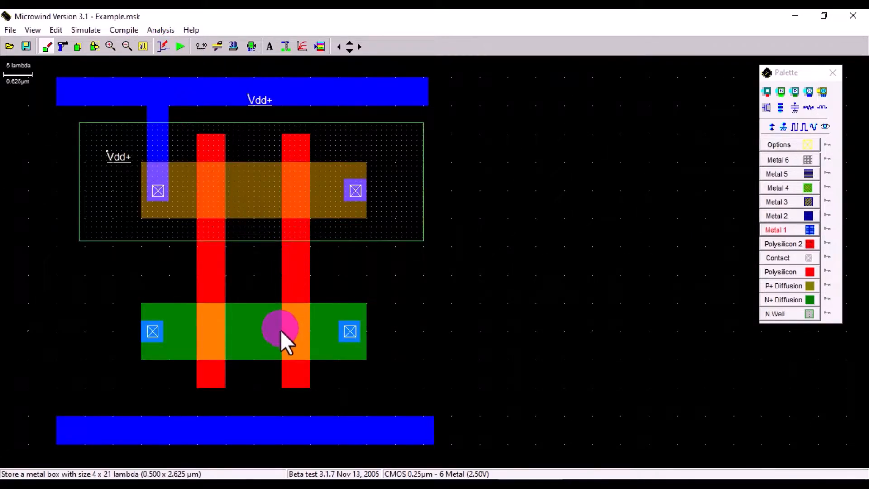
Place an N+ contact between the two gates and join it to the lower rail with a Metal 1 strap of about 4 x 21 lambda.
left_click(780, 92)
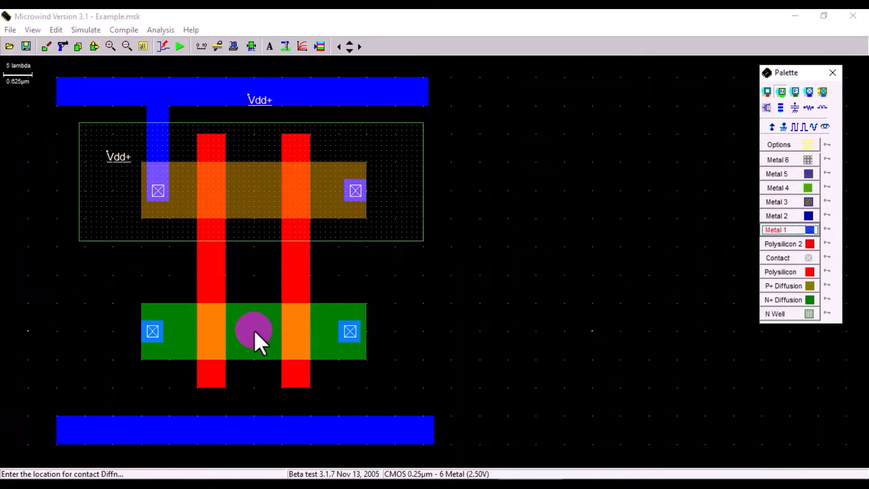
left_click(254, 331)
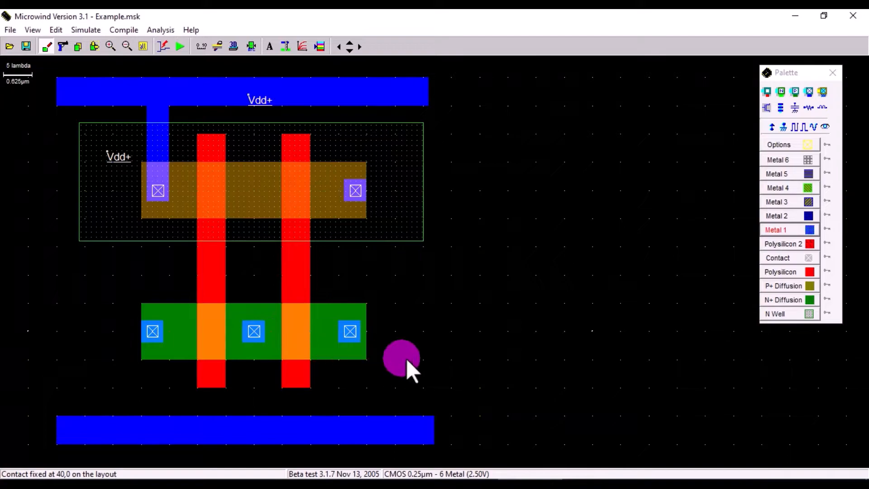
left_click(783, 230)
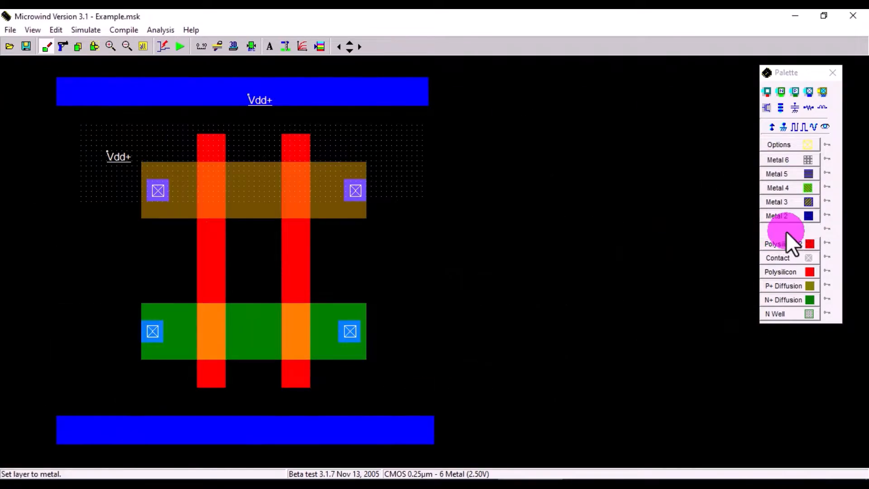
left_click_drag(242, 322, 265, 439)
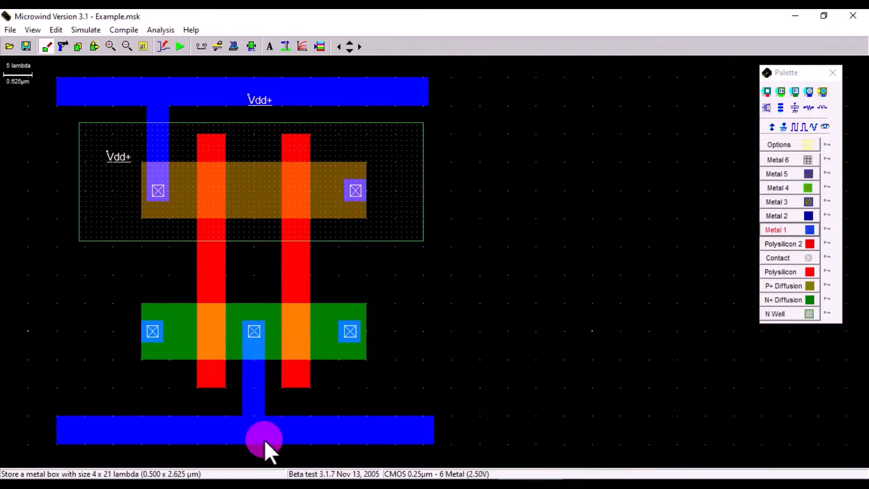
Add a Vss ground property to the middle of the lower Metal 1 rail.
left_click(784, 125)
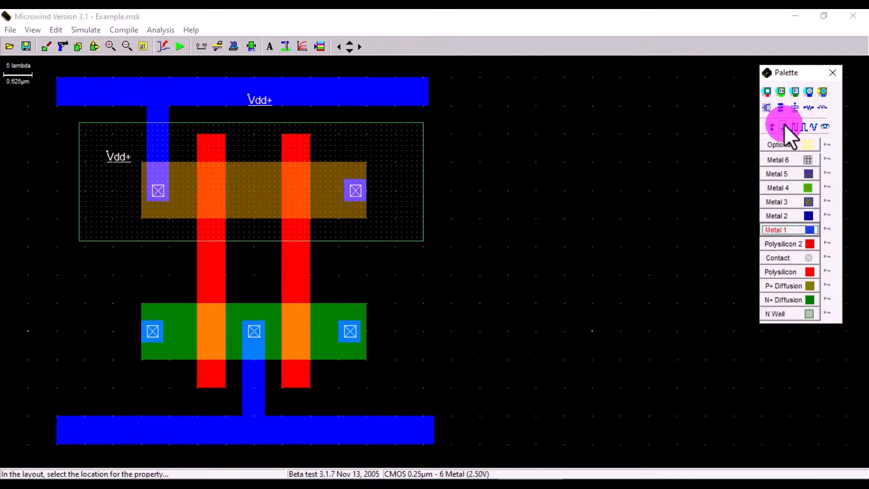
left_click(257, 429)
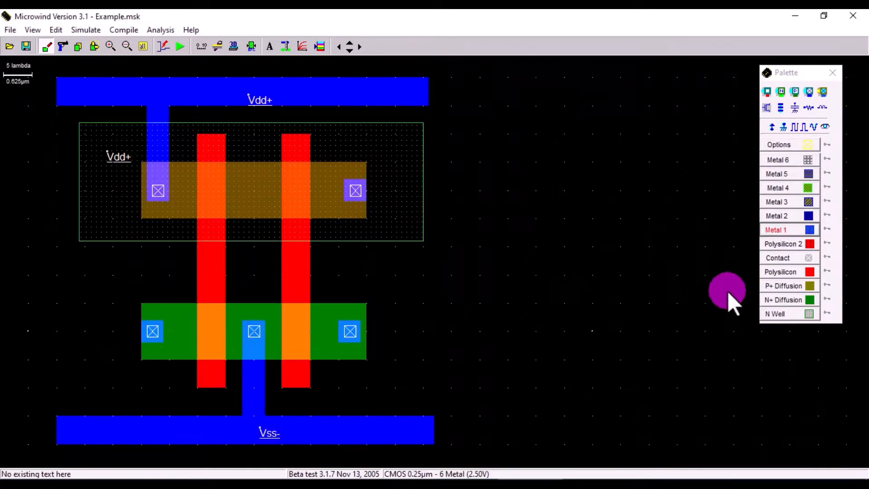
Draw a Metal 1 output track from the left N+ contact upward and across both gates, with a horizontal run of about 49 x 4 lambda.
left_click(125, 45)
left_click(170, 209)
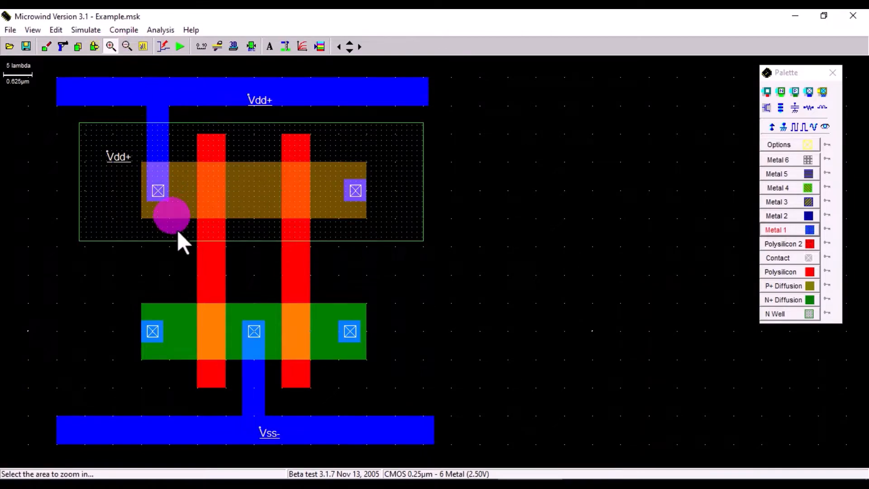
left_click(208, 324)
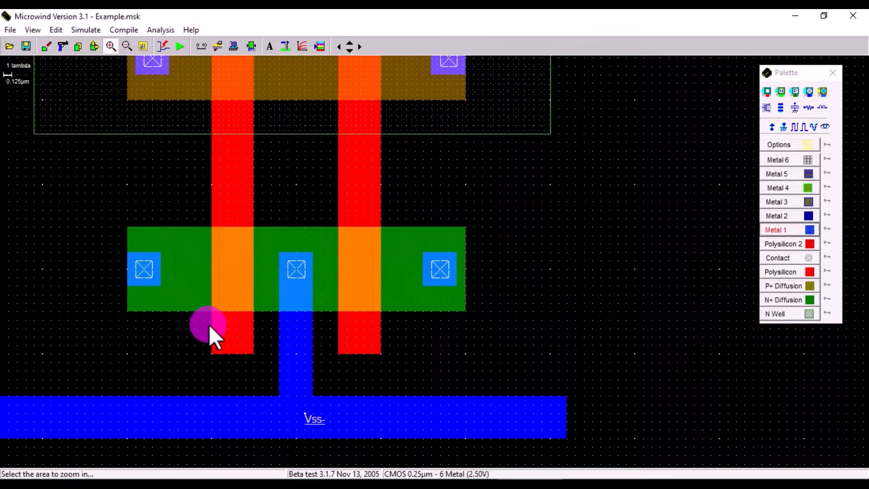
left_click(802, 231)
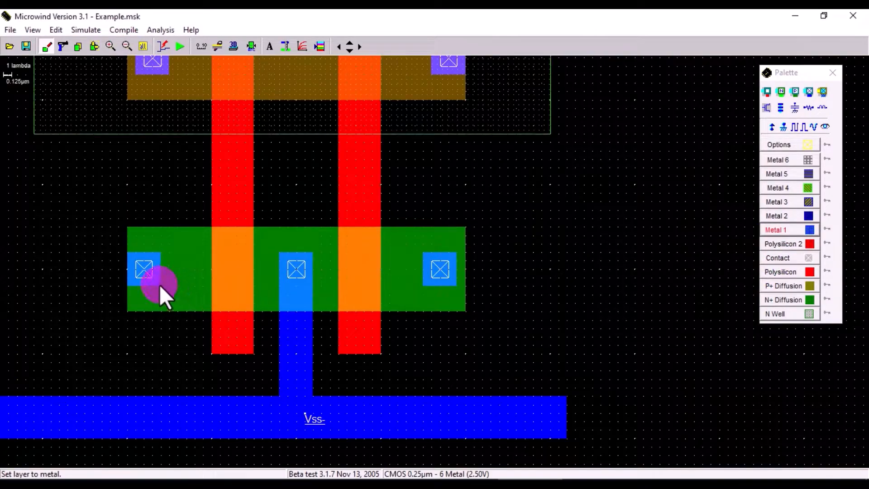
left_click_drag(162, 286, 544, 214)
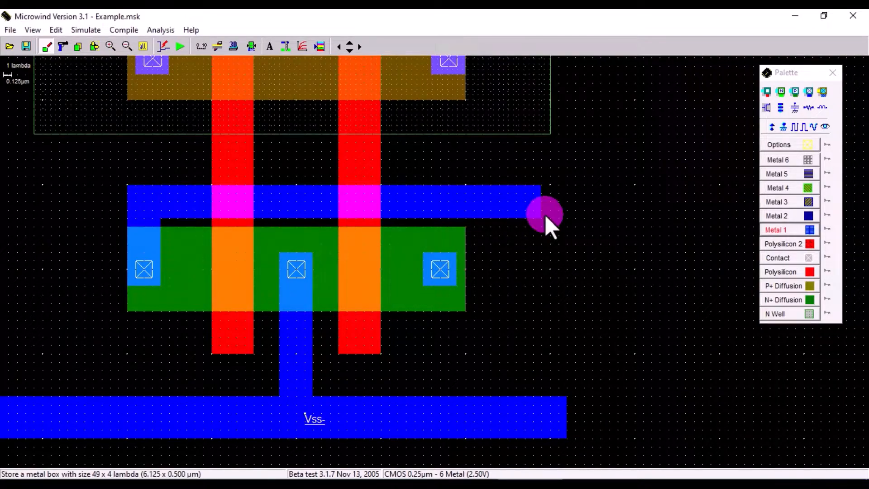
Draw a vertical Metal 1 strap of about 3 x 29 lambda joining the right N+ contact to the right P+ contact.
left_click(128, 45)
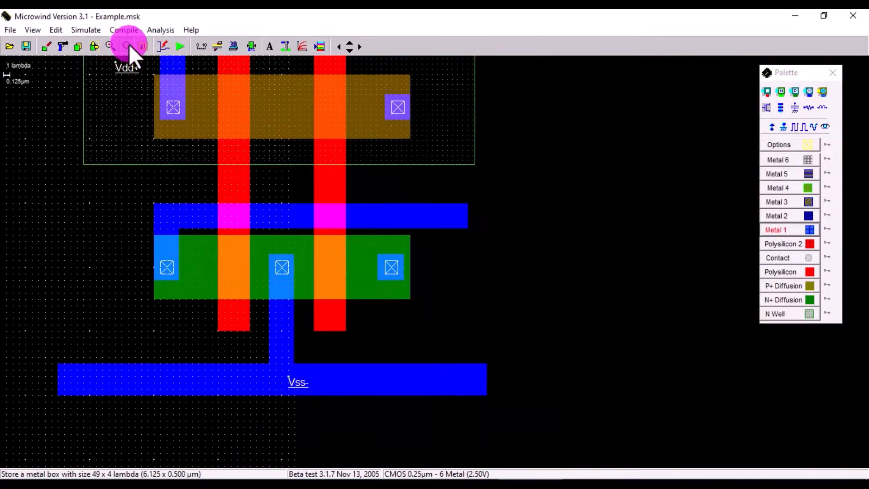
left_click(809, 229)
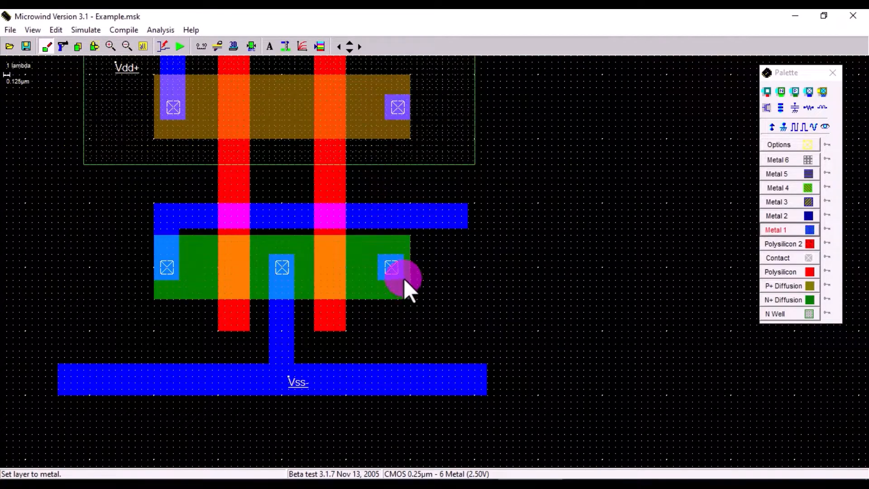
left_click_drag(404, 278, 382, 94)
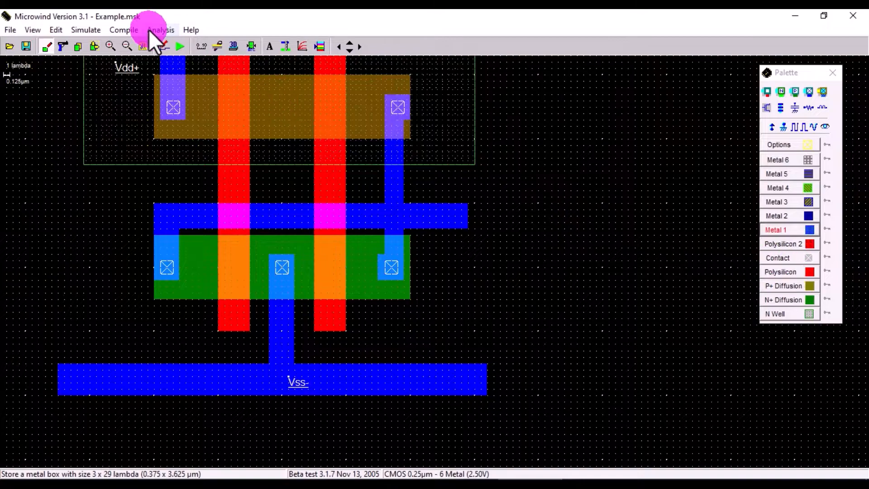
Delete the narrow vertical Metal 1 strap and the right P+ diffusion contact.
left_click(127, 46)
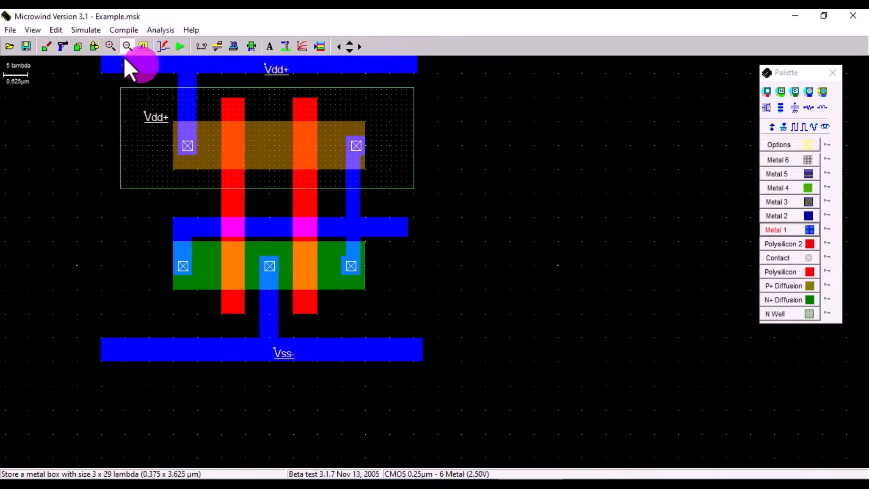
left_click(110, 46)
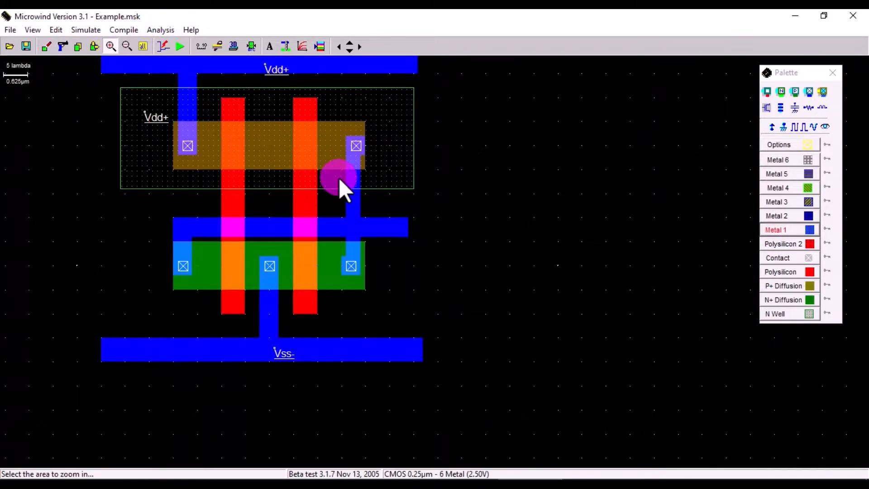
left_click(363, 163)
left_click(63, 46)
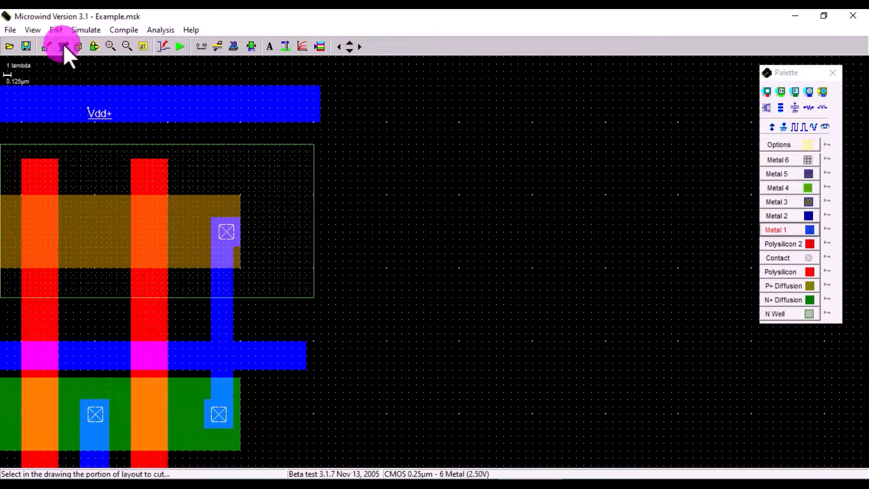
left_click(238, 227)
left_click(224, 227)
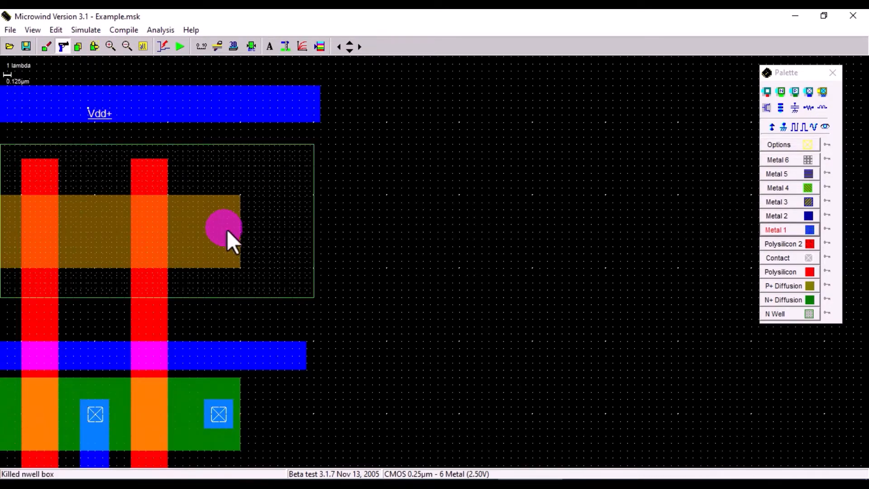
Draw a Metal 1 strap of about 4 x 29 lambda from the right N+ contact into the P+ diffusion and place a P+ contact at its upper end.
left_click(808, 230)
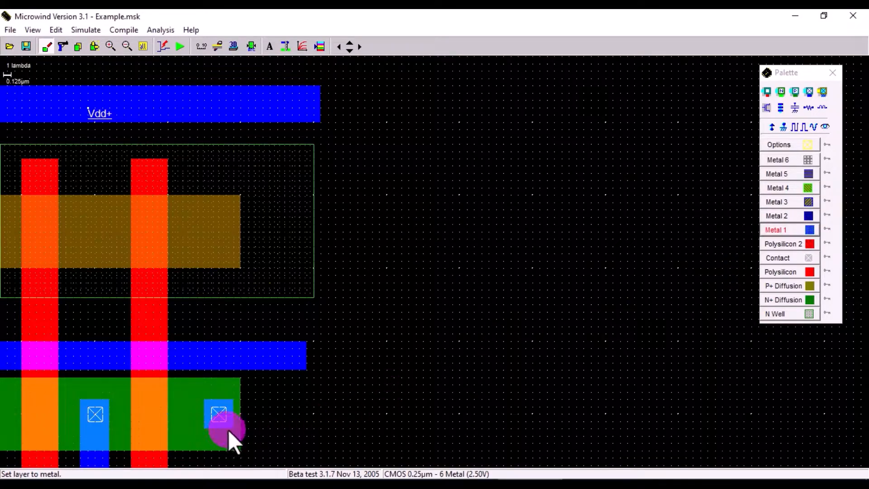
left_click_drag(233, 428, 204, 213)
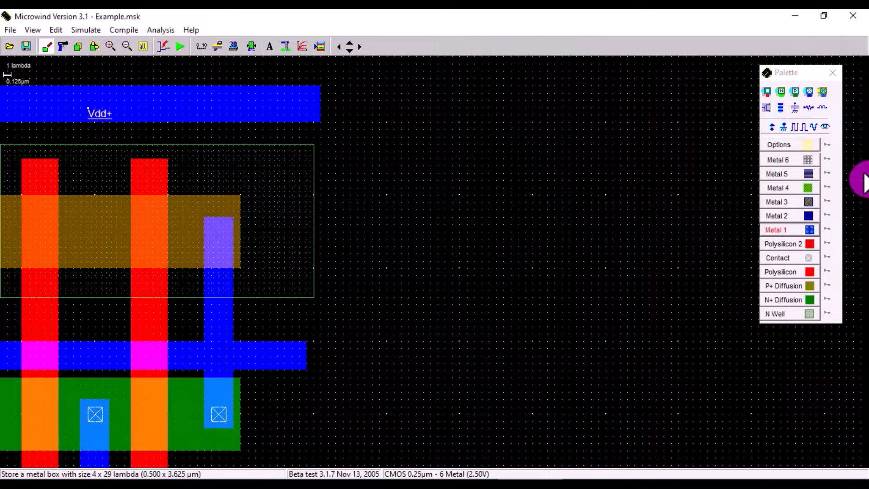
left_click(795, 91)
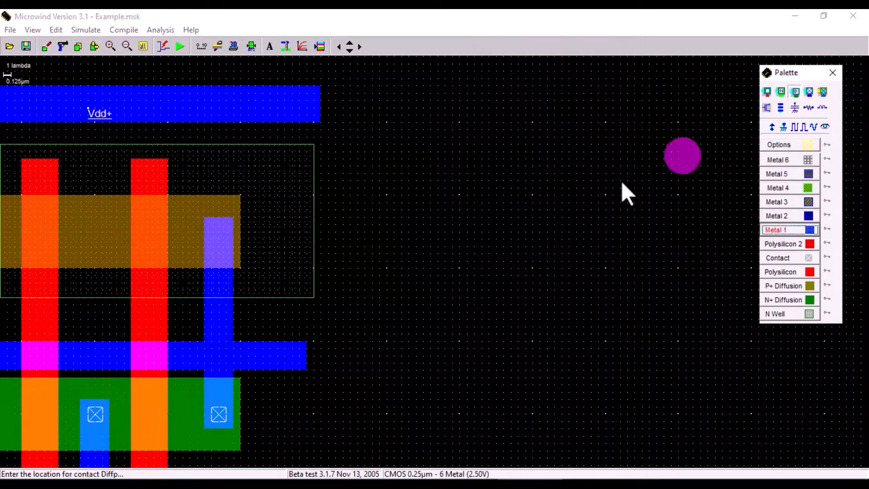
left_click(219, 240)
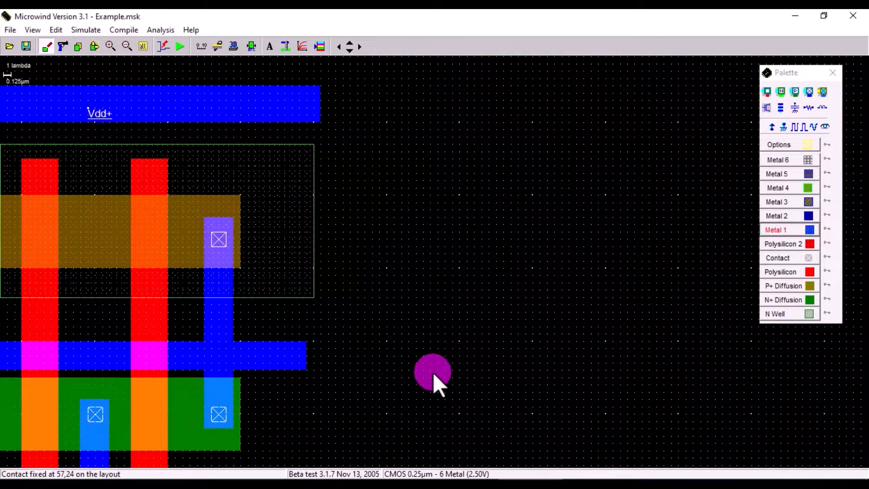
Add a simulation-visible label Y at the right end of the horizontal Metal 1 output track.
left_click(826, 126)
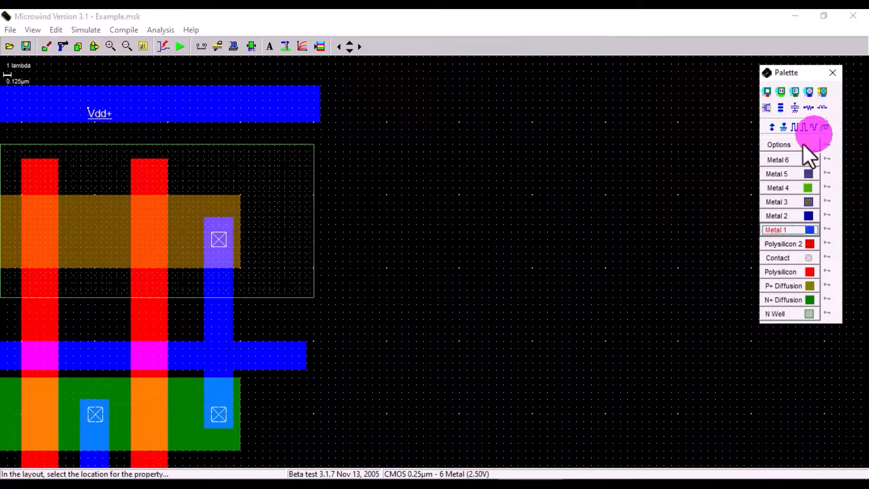
left_click(270, 355)
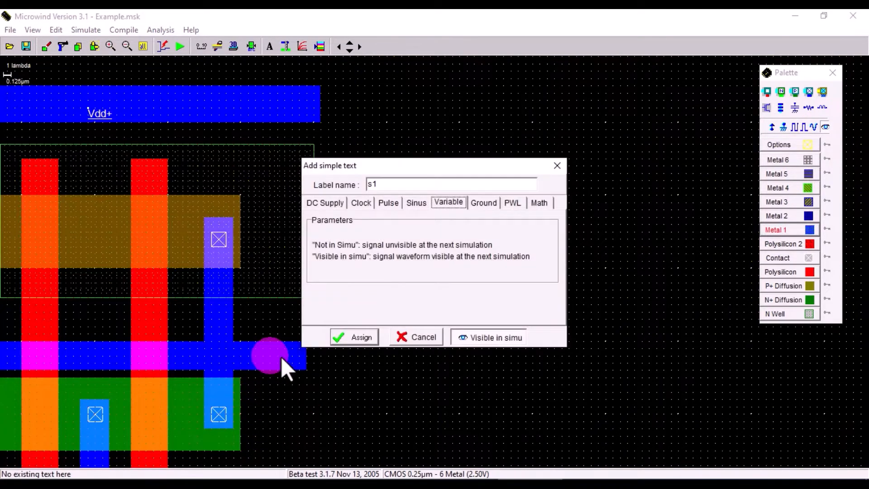
left_click_drag(408, 181, 348, 180)
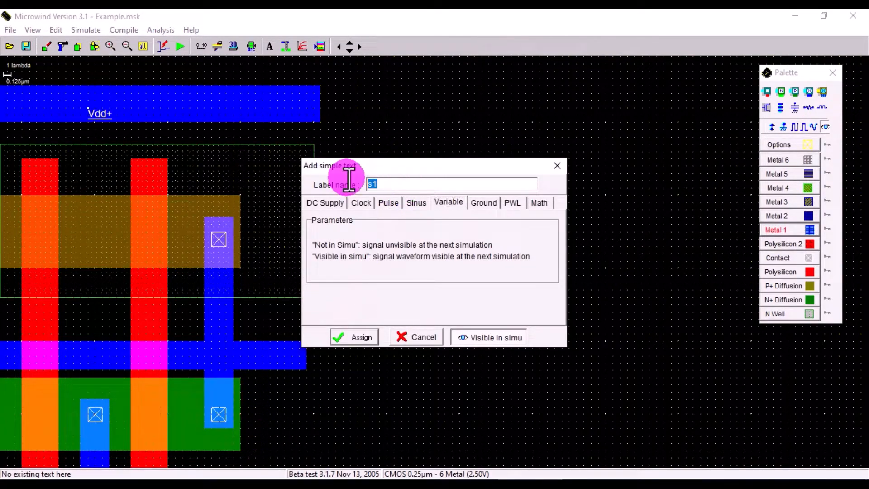
type("Y")
left_click(369, 336)
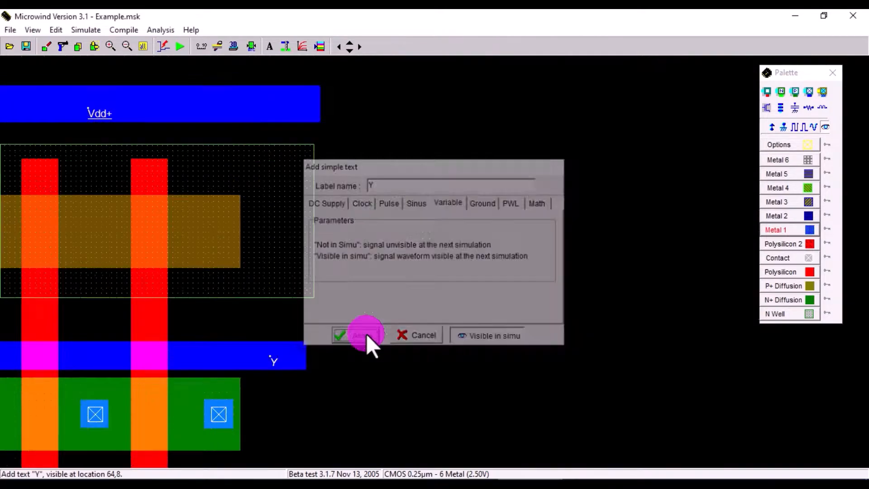
Add a clock property named A to the left polysilicon gate, keeping the default levels and timing.
left_click(146, 46)
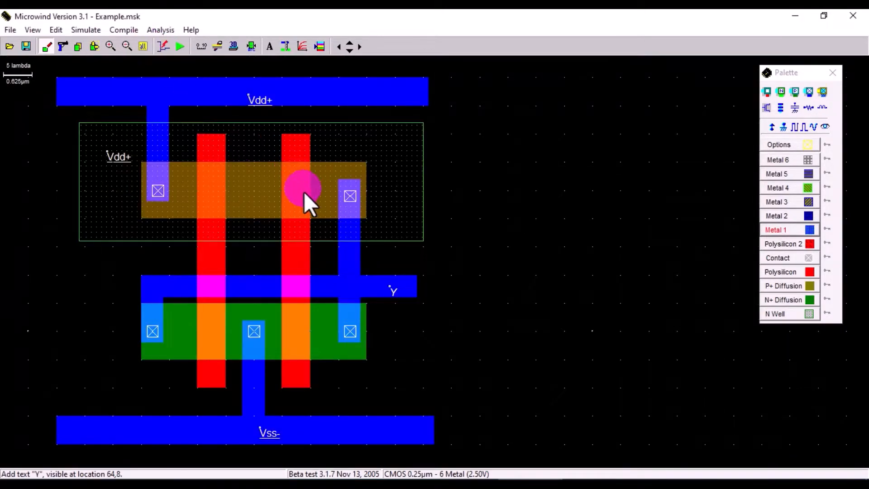
left_click(794, 125)
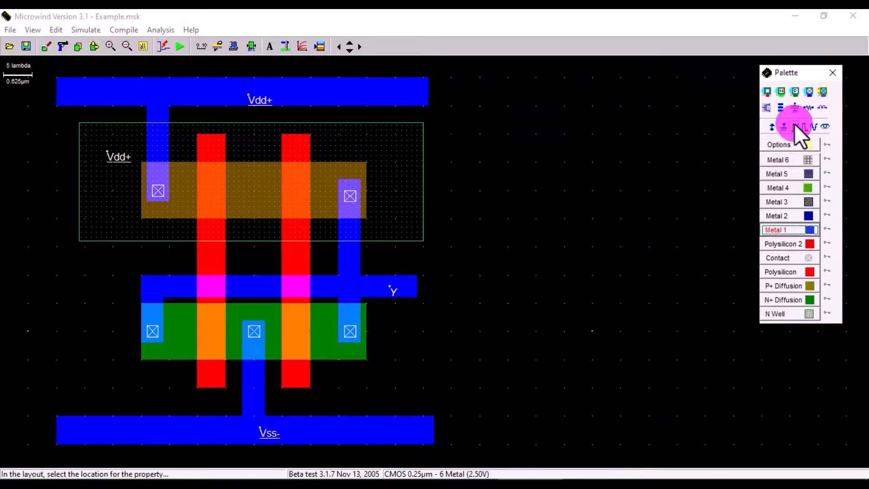
left_click(210, 257)
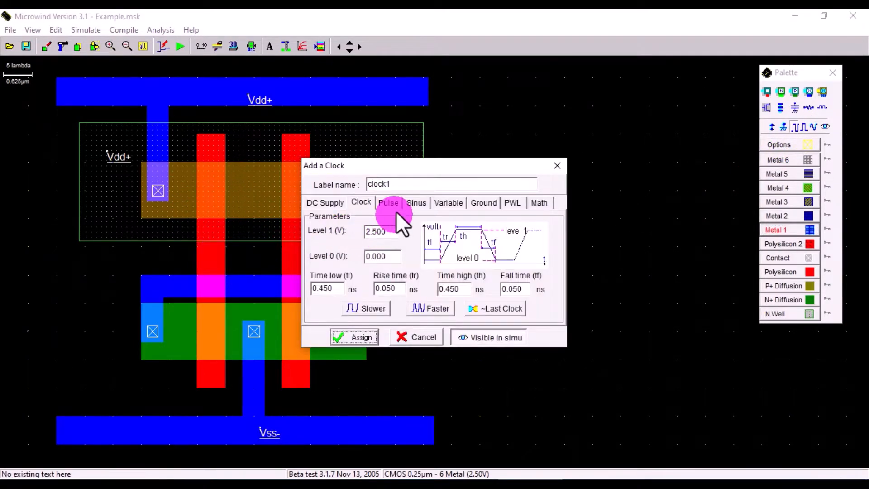
left_click_drag(410, 183, 341, 181)
type("A")
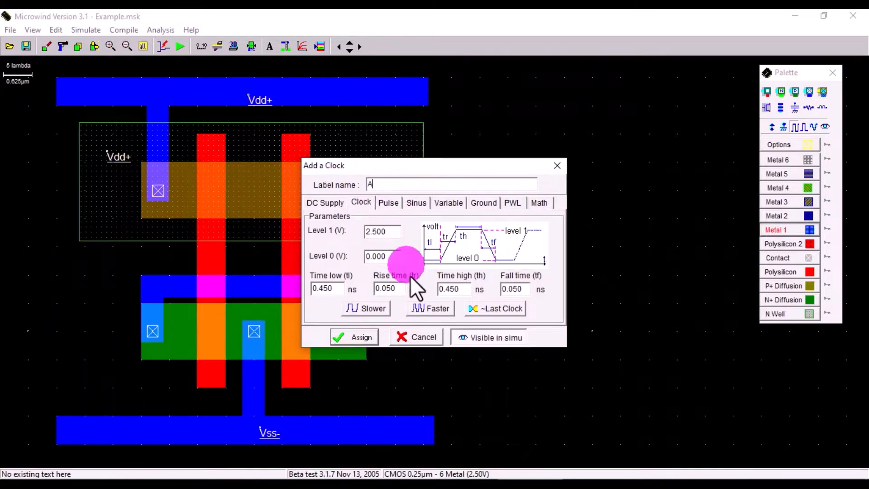
left_click(361, 336)
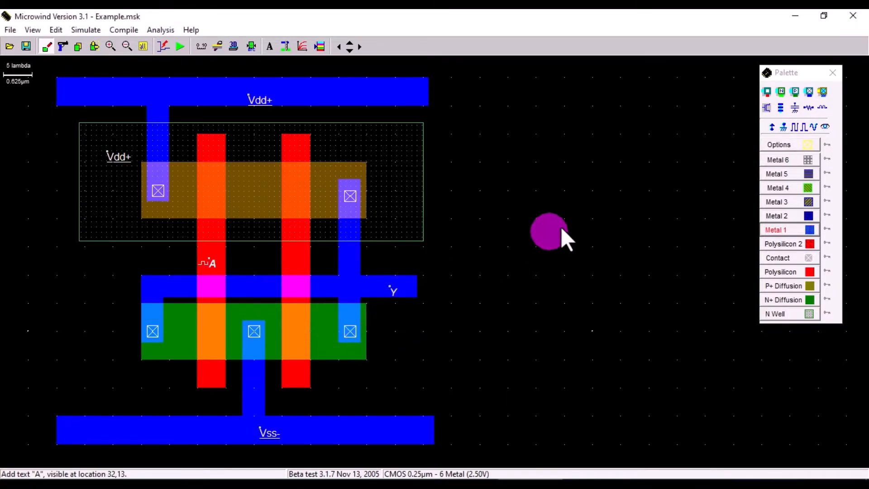
Add a clock property named B to the right polysilicon gate, keeping the default levels and timing.
left_click(795, 127)
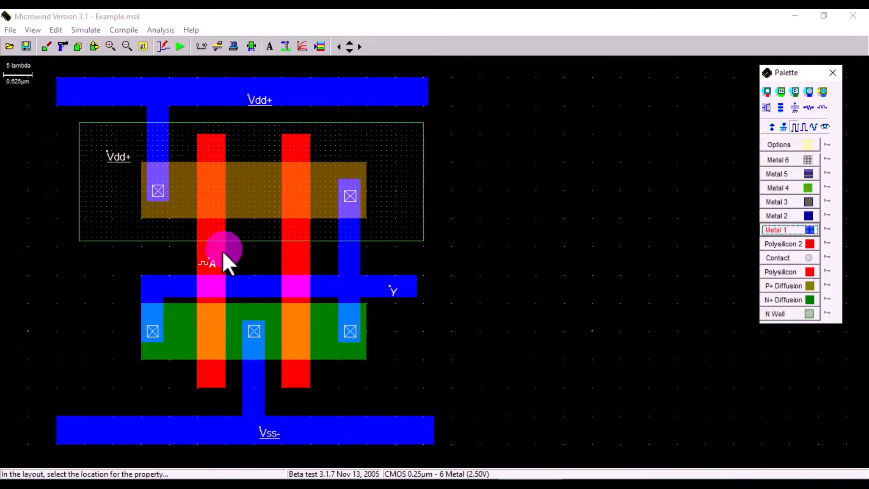
left_click(295, 259)
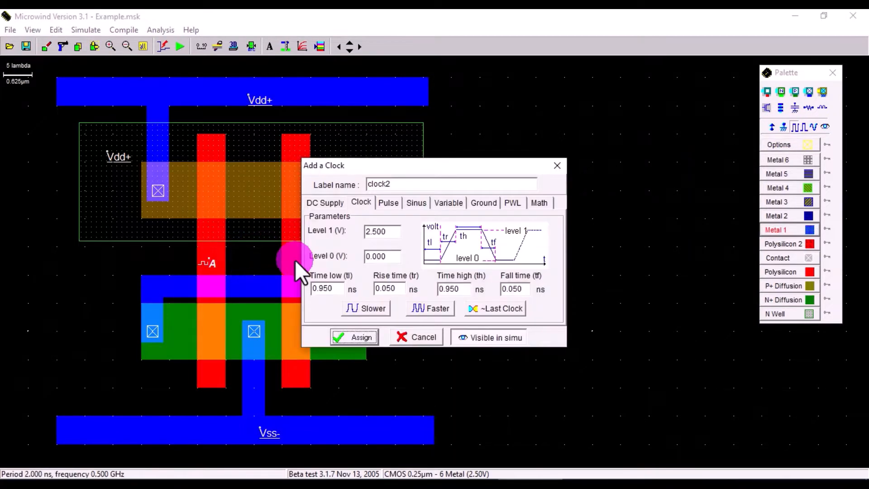
left_click_drag(428, 184, 353, 185)
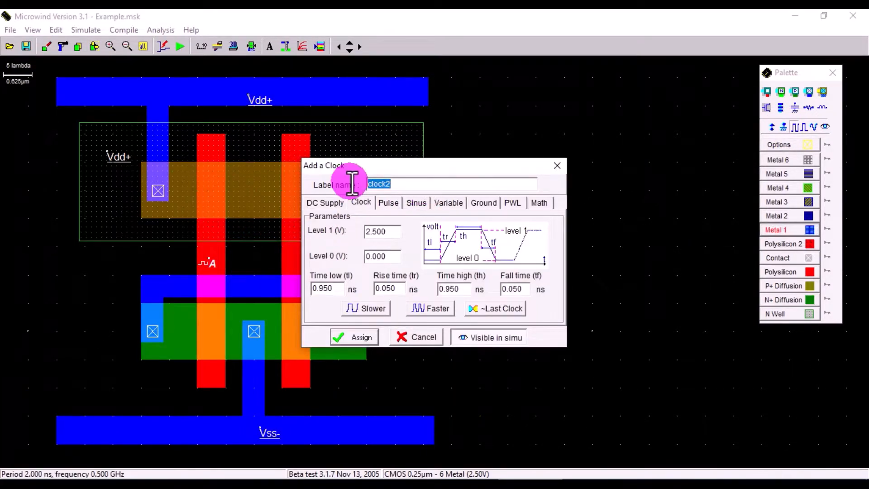
type("B")
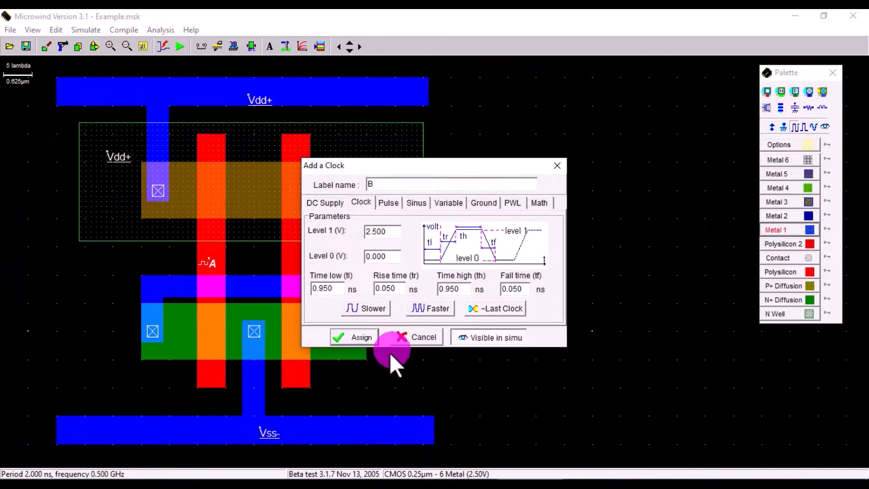
left_click(362, 337)
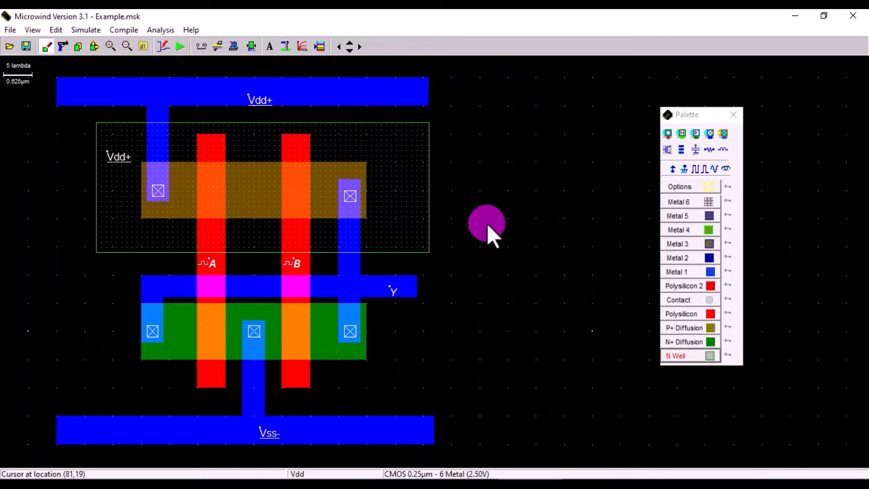
Run the design rule check on the layout and start its simulation.
left_click(252, 45)
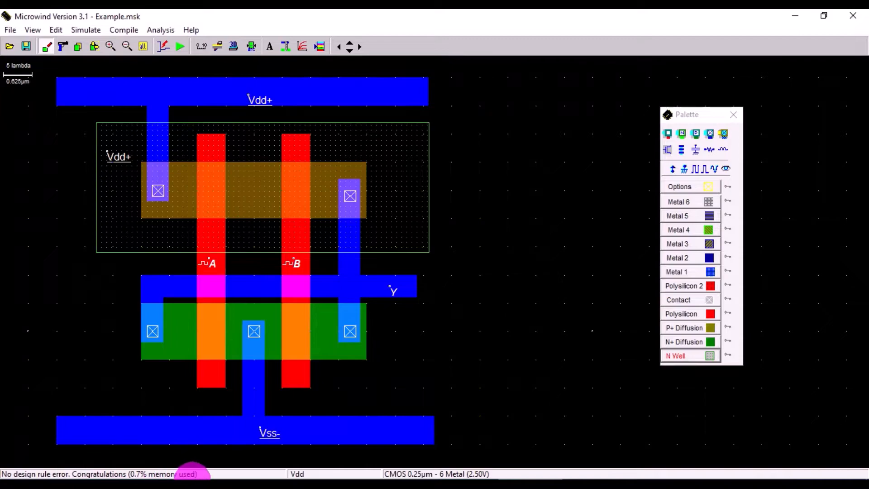
left_click(180, 46)
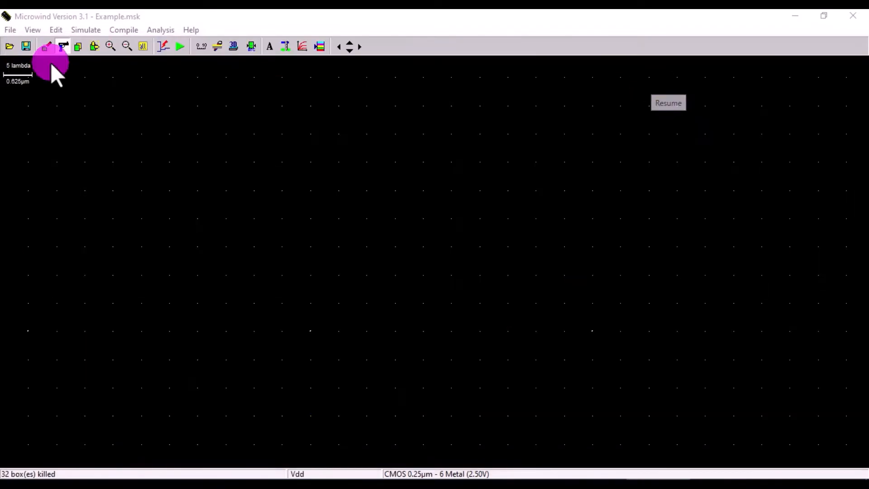
Load the cmos025.rul foundry rule file for the empty layout.
left_click(1, 88)
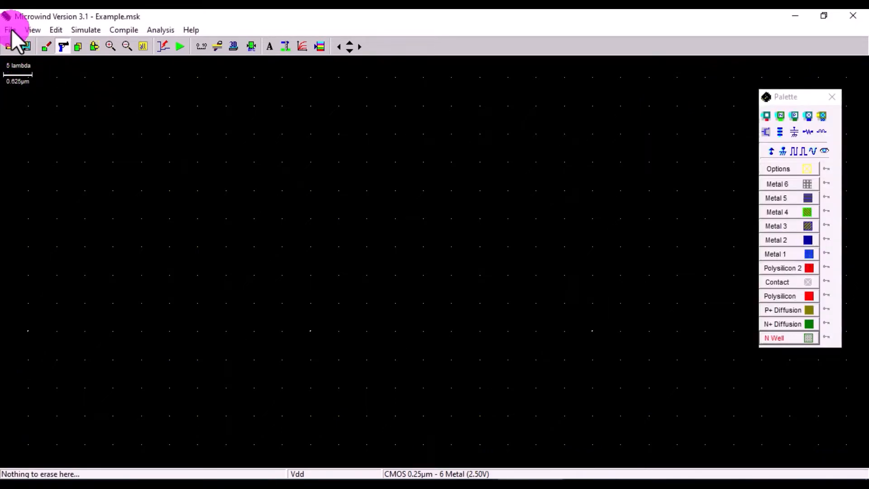
left_click(10, 29)
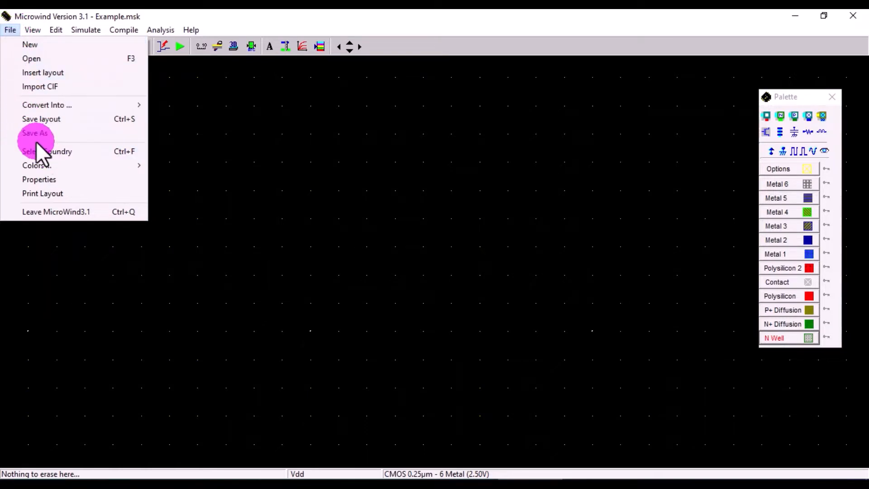
left_click(65, 152)
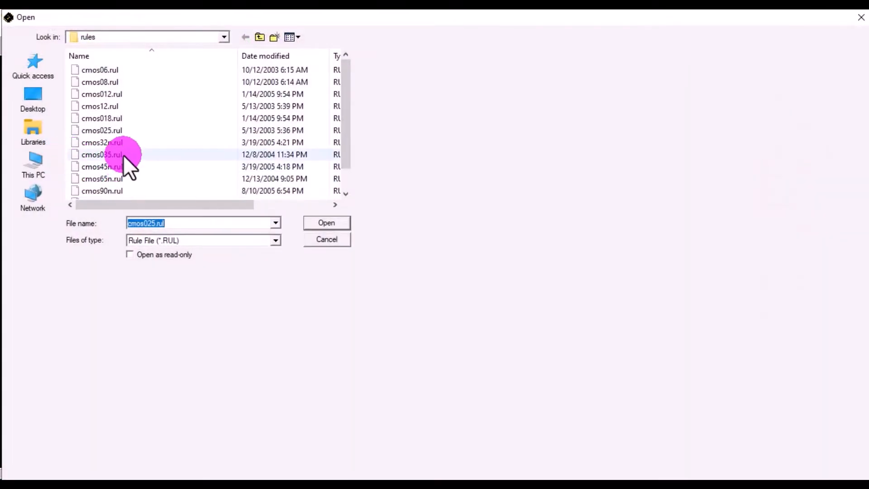
left_click(113, 130)
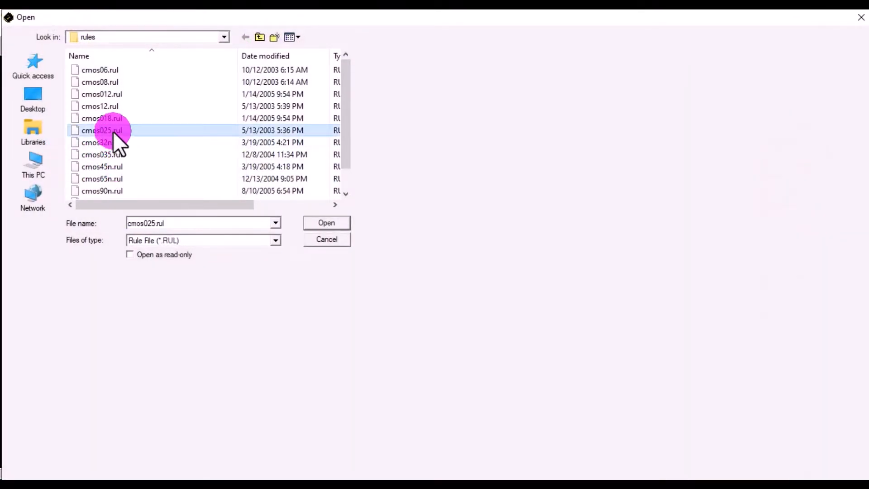
left_click(324, 223)
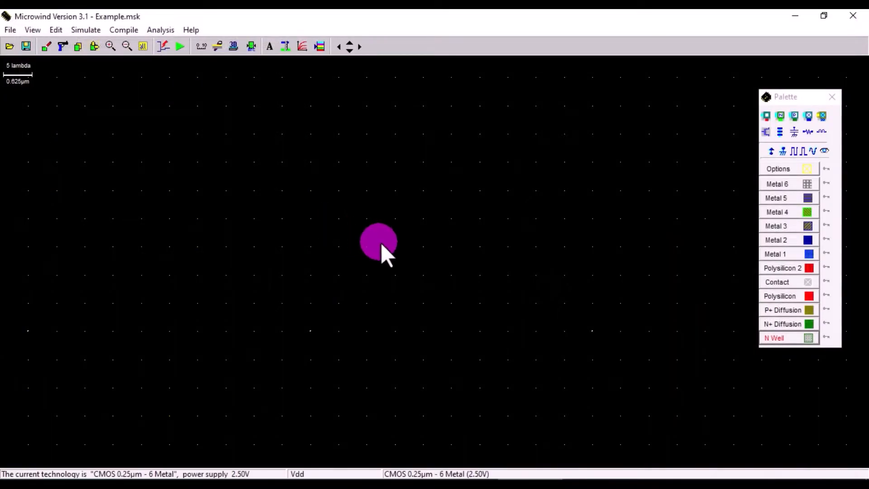
Generate a two-finger pMOS device, 1.250 µm wide and 0.250 µm long, and place it in the upper part of the layout.
left_click(765, 132)
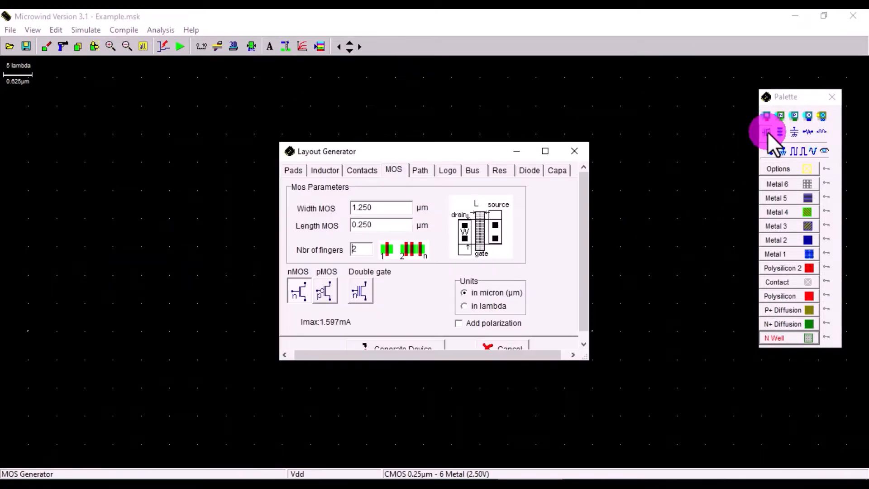
left_click(335, 294)
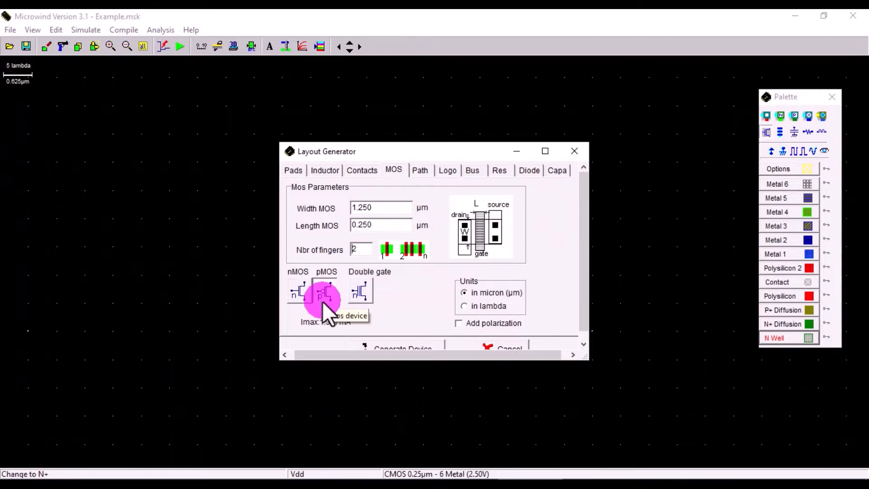
left_click_drag(388, 362, 387, 377)
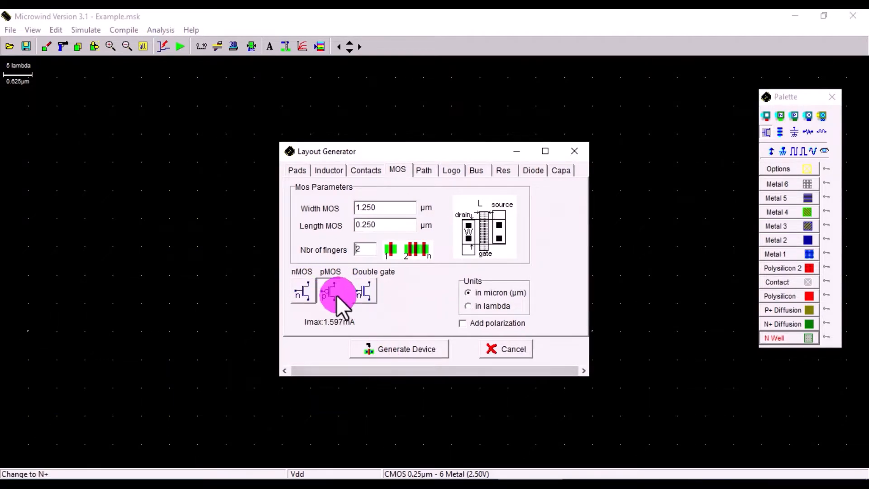
left_click(401, 348)
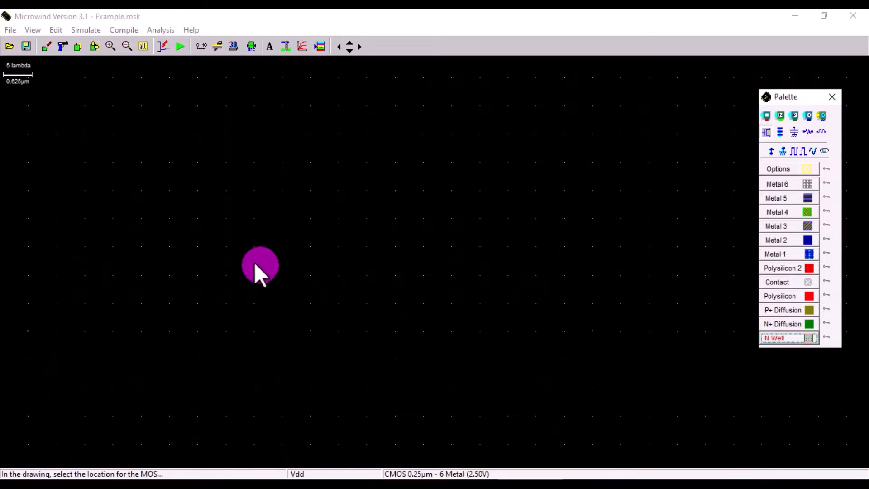
left_click(216, 166)
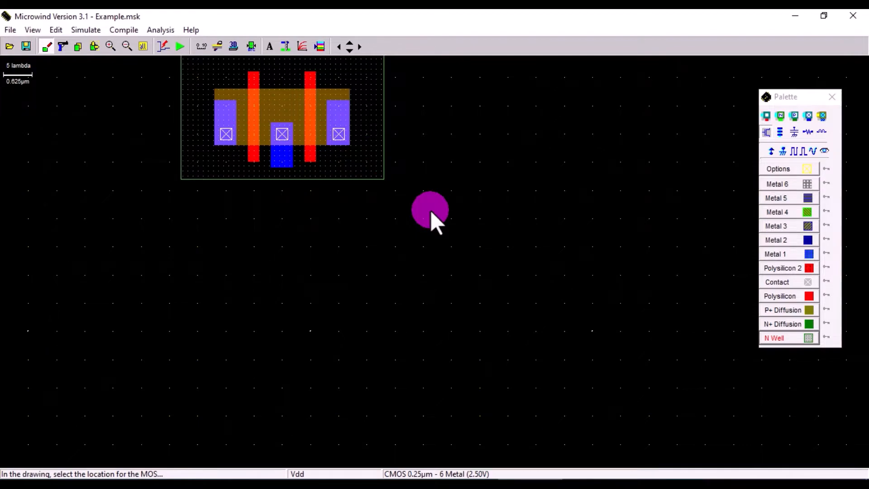
Generate a two-finger nMOS device, 1.250 µm wide and 0.250 µm long, and place it below the pMOS device.
left_click(766, 132)
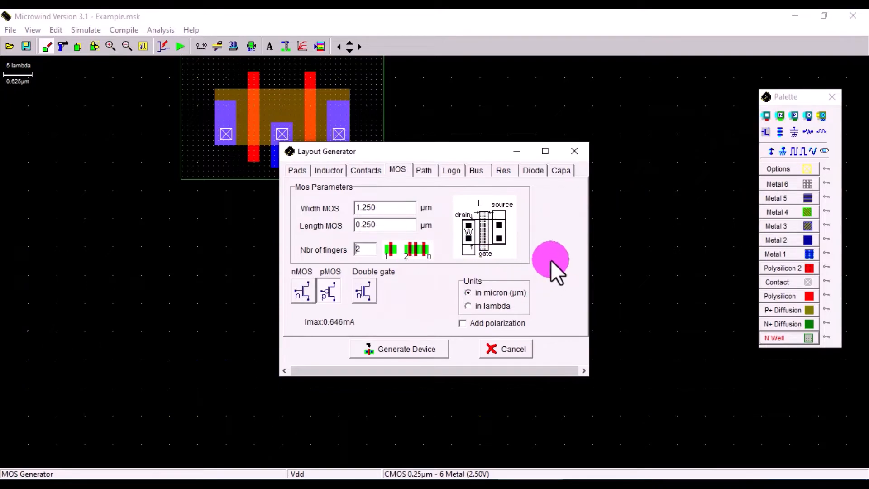
left_click(302, 289)
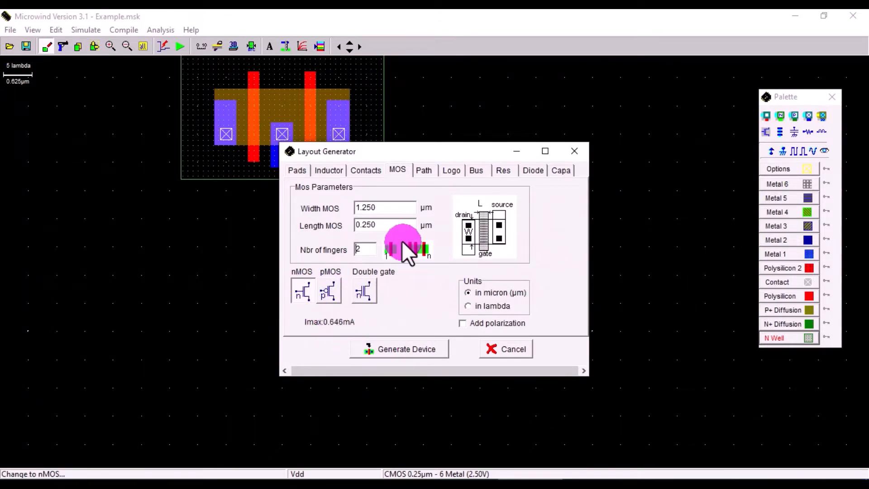
left_click(411, 350)
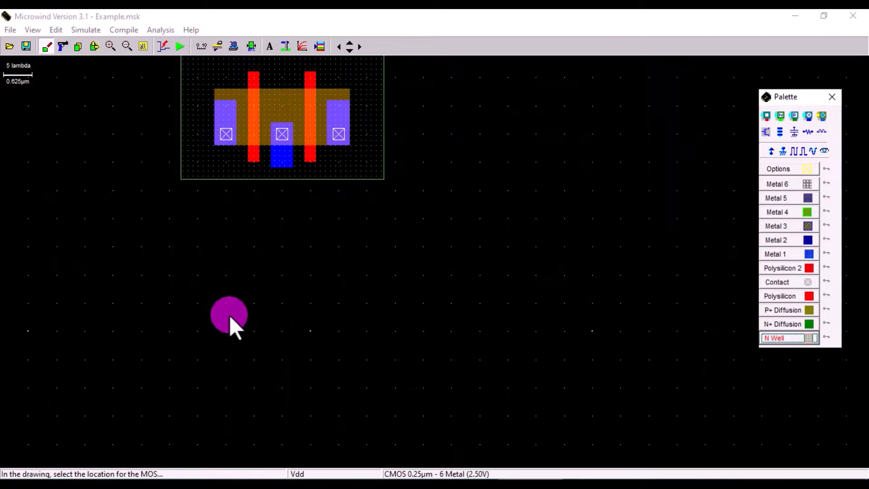
left_click(224, 310)
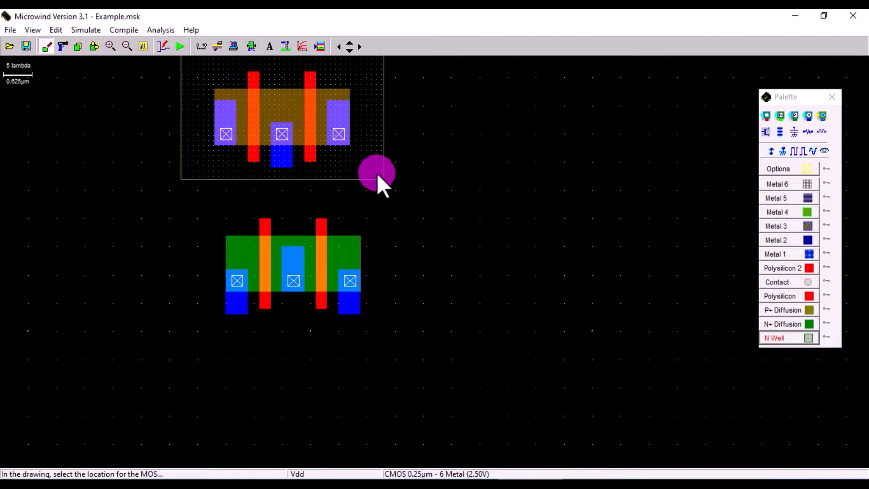
Extend both pMOS gates downward with polysilicon boxes, about 2 x 6 lambda on the left and 2 x 8 lambda on the right.
left_click(804, 296)
left_click_drag(249, 160, 260, 196)
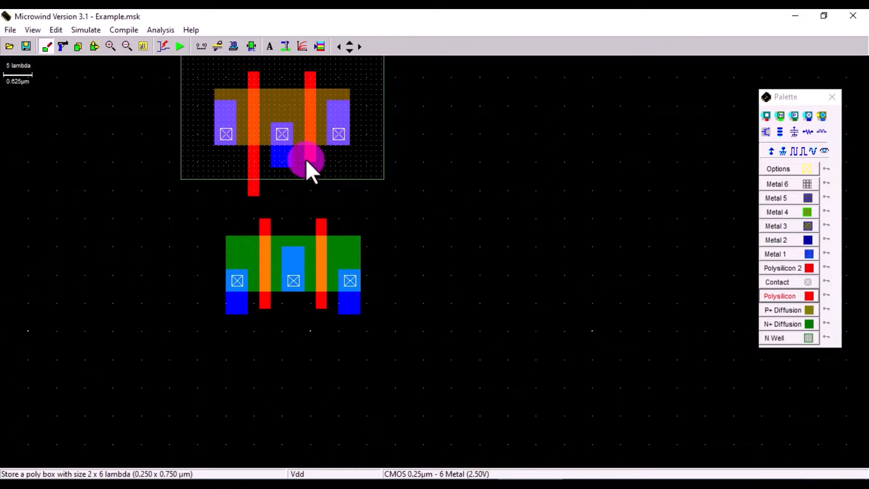
left_click_drag(306, 159, 317, 203)
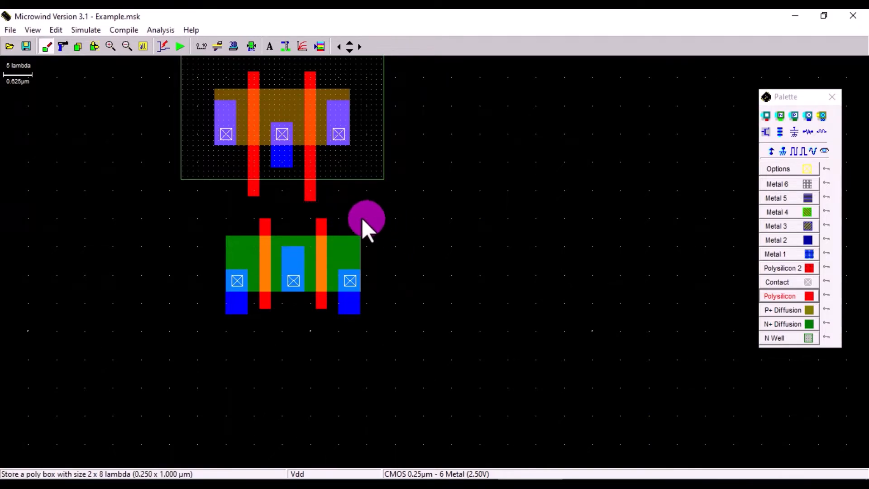
Delete the left gate's polysilicon extension and redraw it at about 2 x 7 lambda.
left_click(64, 47)
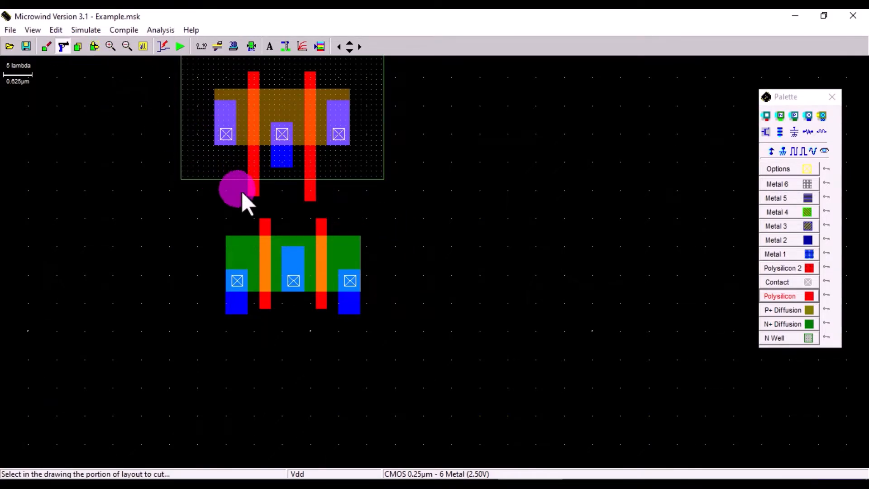
left_click(250, 192)
left_click(798, 296)
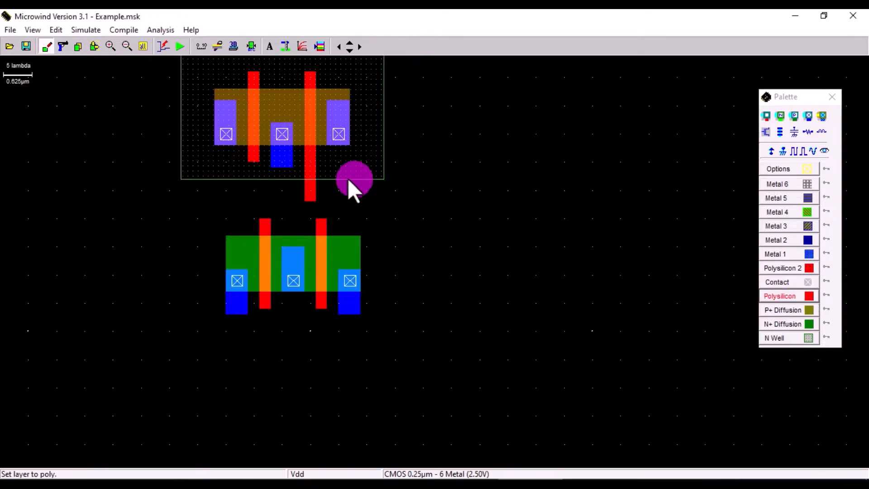
left_click_drag(248, 156, 260, 197)
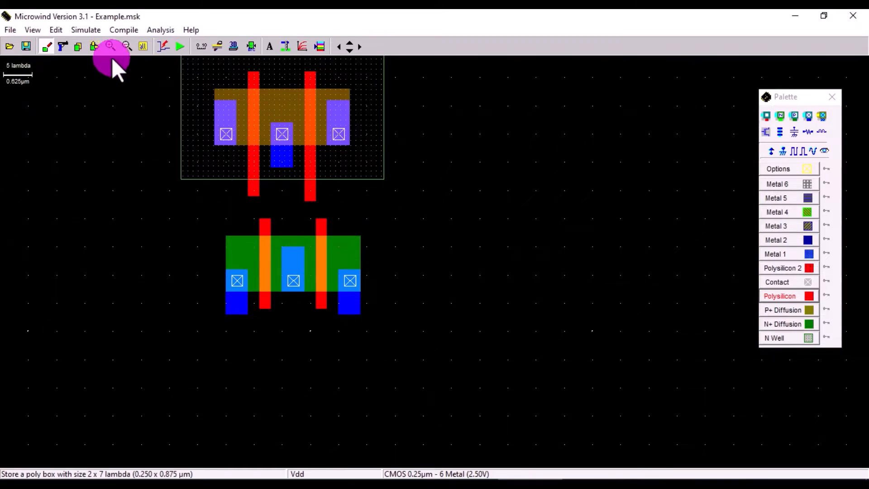
Move the whole nMOS device up and left so its two gates join the extended pMOS gates.
left_click(95, 46)
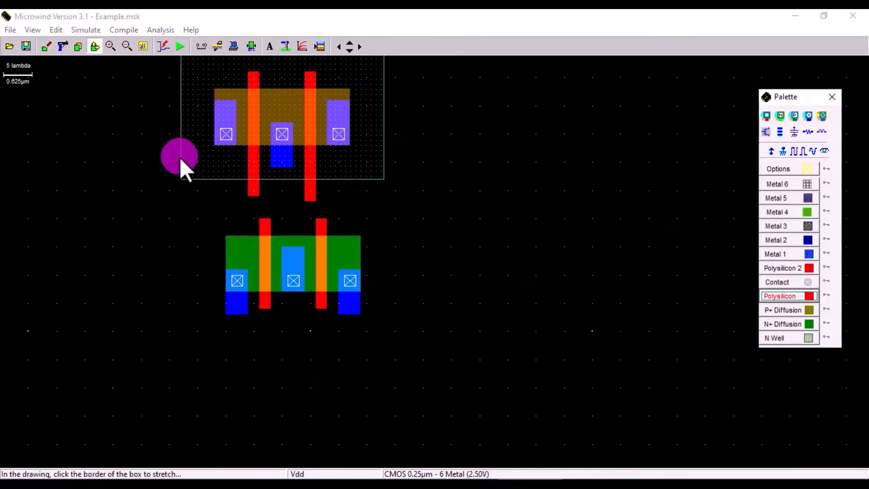
left_click(174, 205)
left_click_drag(394, 326, 412, 345)
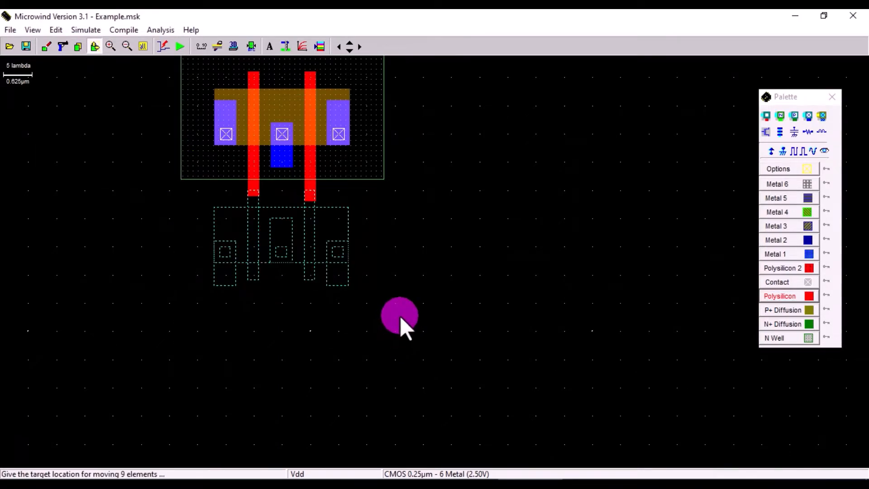
left_click(401, 318)
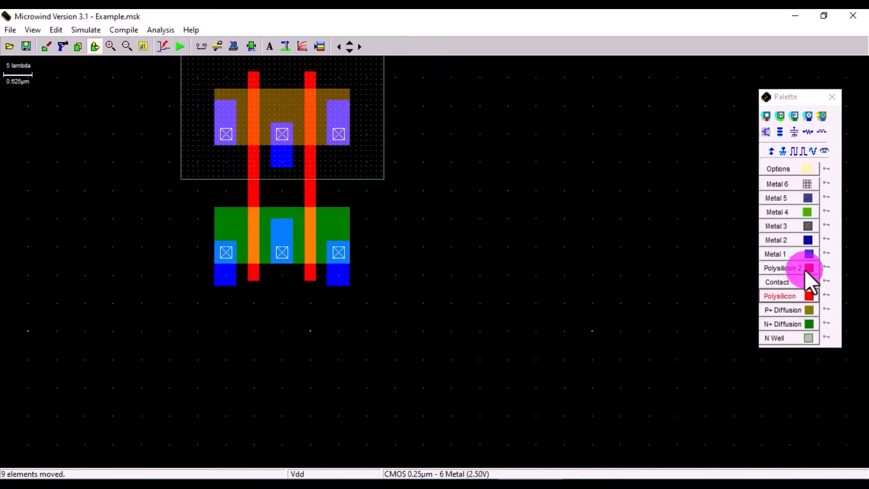
Draw horizontal Metal 1 supply rails, about 53 x 6 lambda below the nMOS device and 65 x 5 lambda above the pMOS device.
left_click(806, 255)
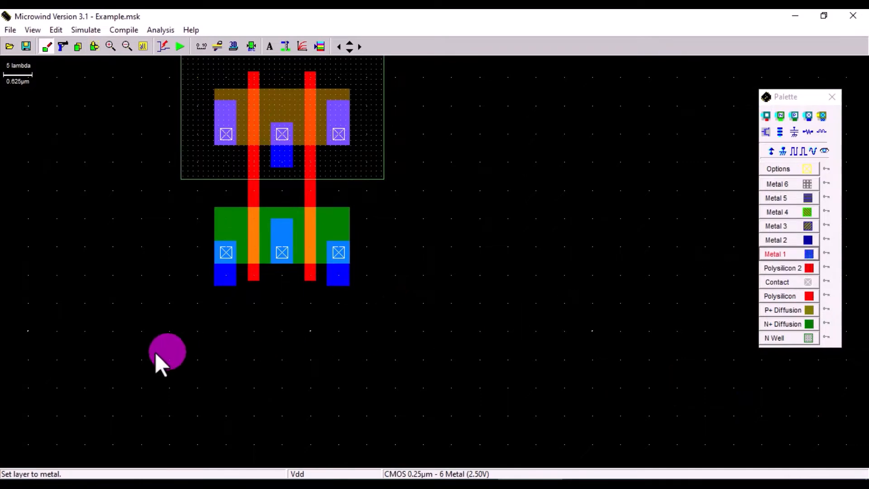
left_click_drag(143, 331, 438, 363)
left_click(145, 52)
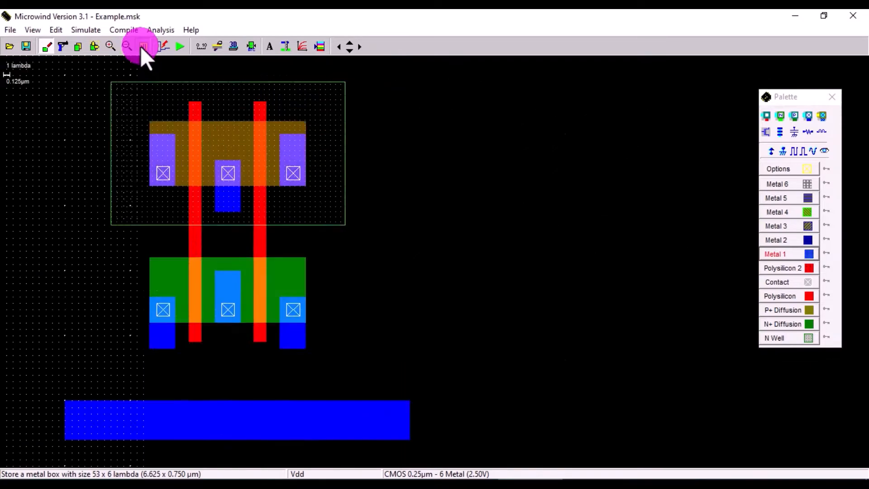
left_click(126, 47)
left_click(126, 47)
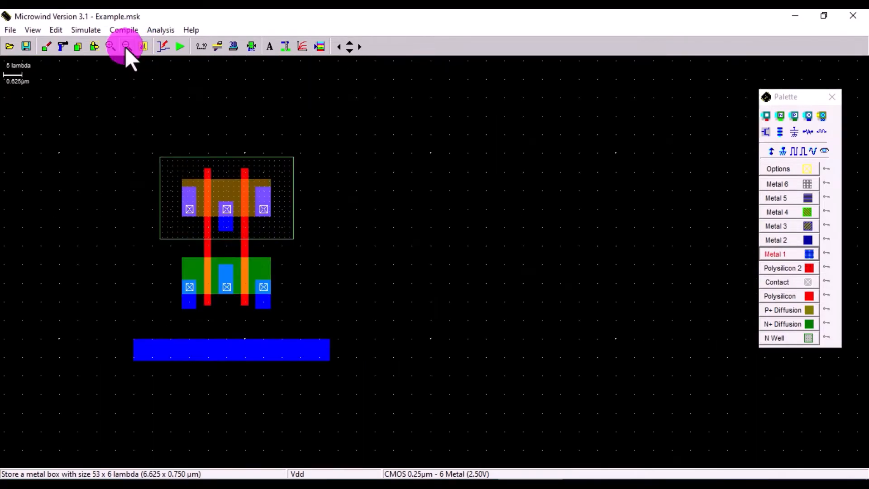
left_click_drag(116, 119, 356, 135)
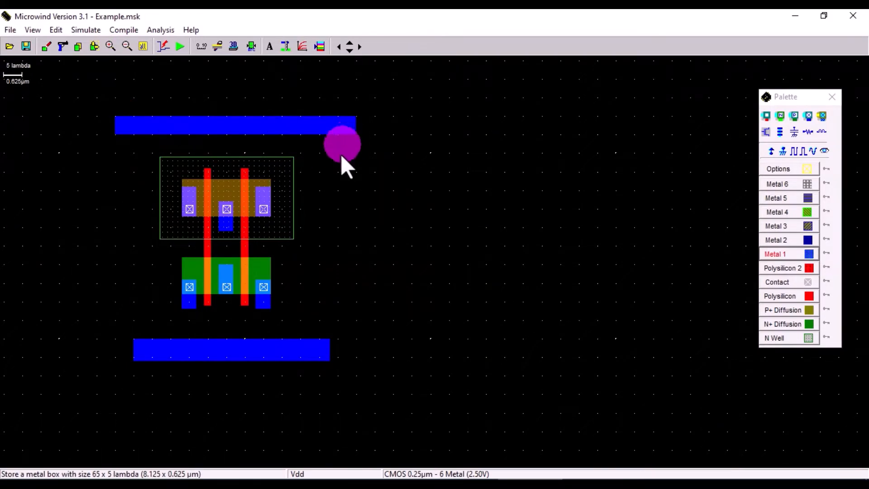
Add a Vdd supply property to the upper Metal 1 rail.
left_click(772, 152)
left_click(240, 127)
left_click(771, 152)
left_click(316, 154)
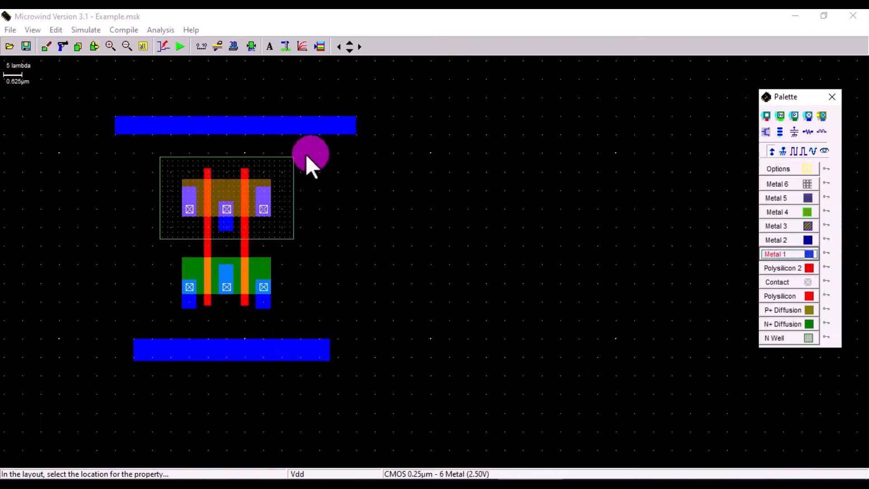
left_click(245, 129)
left_click(240, 128)
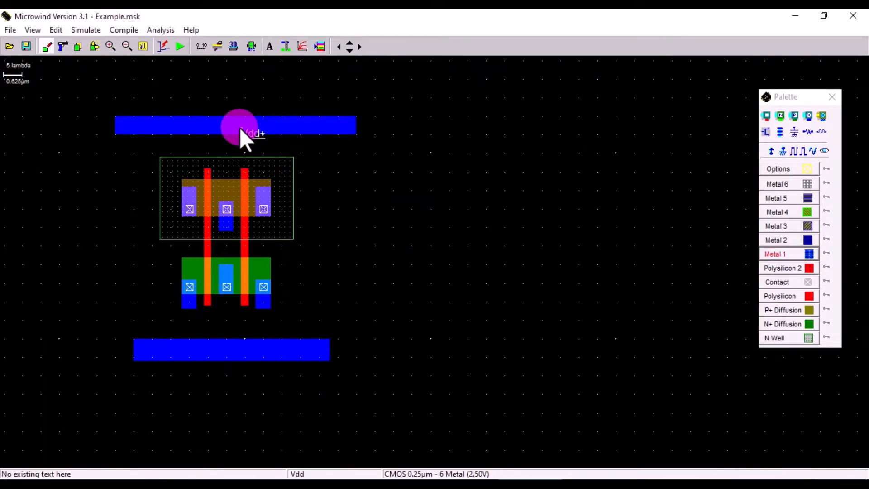
Add a Vdd supply property inside the pMOS N well and a Vss ground property to the lower Metal 1 rail.
left_click(781, 150)
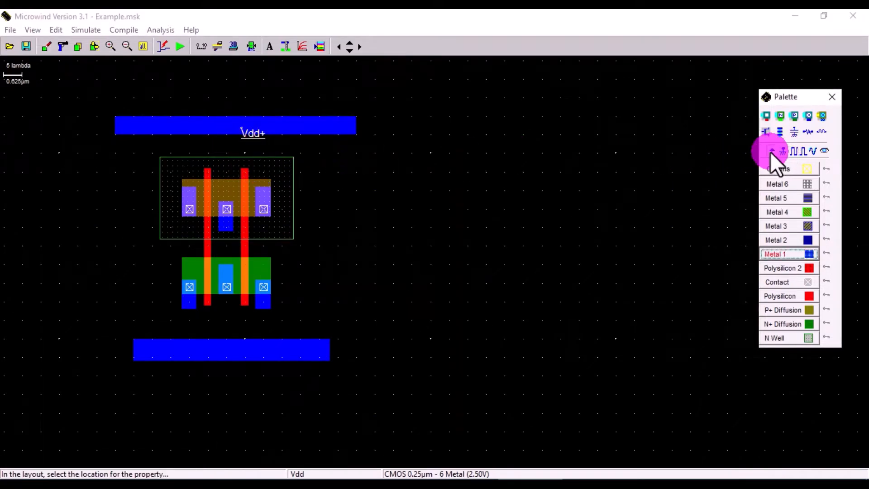
left_click(170, 171)
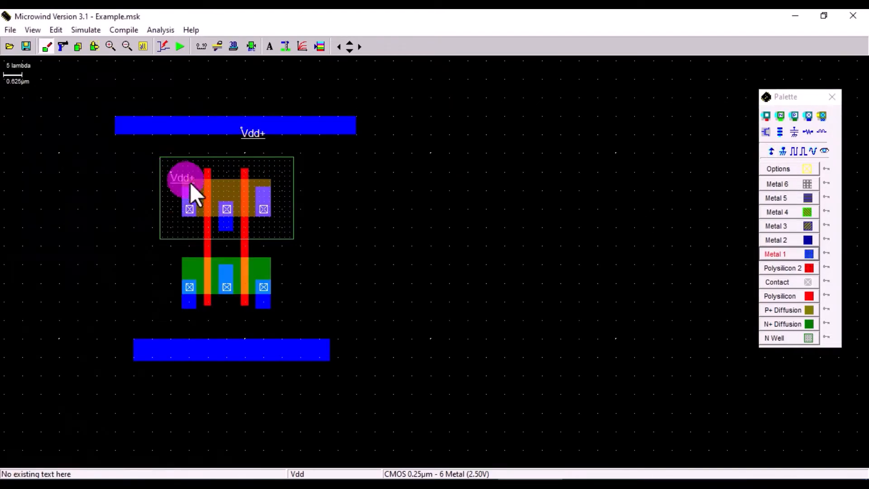
left_click(782, 151)
left_click(224, 350)
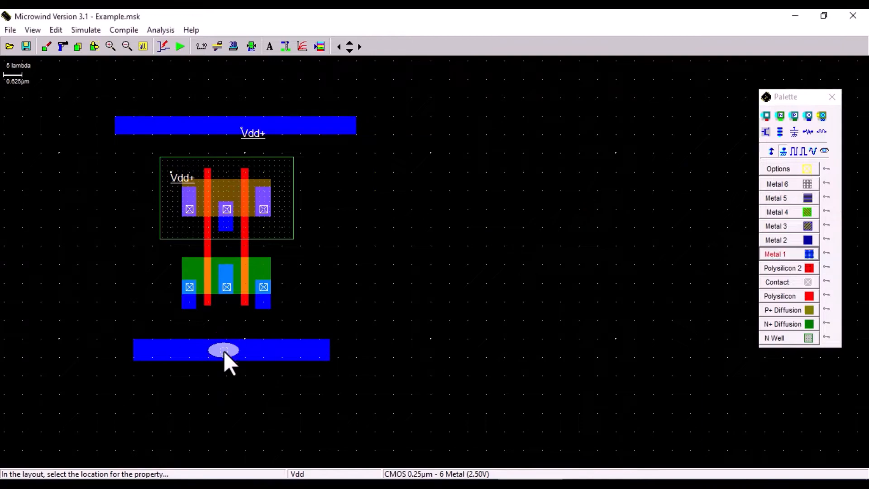
Delete the Metal 1 strips over the two outer contacts of the nMOS device.
left_click(110, 47)
left_click(205, 251)
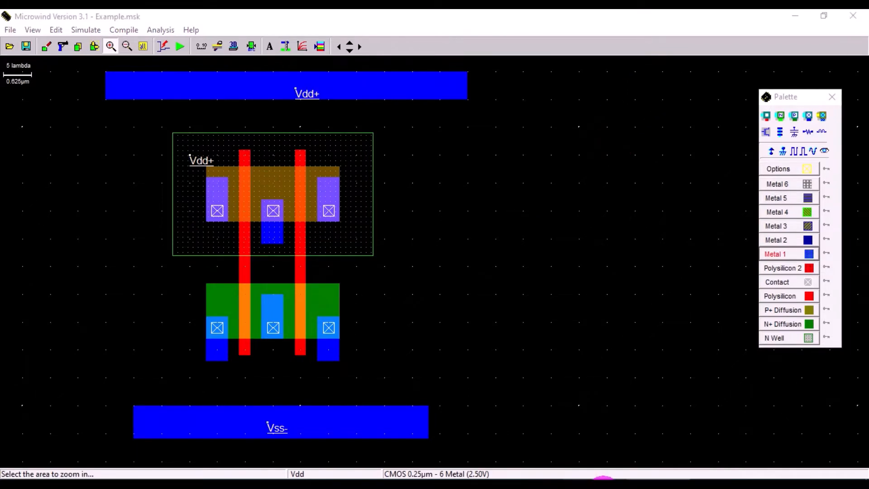
left_click(727, 277)
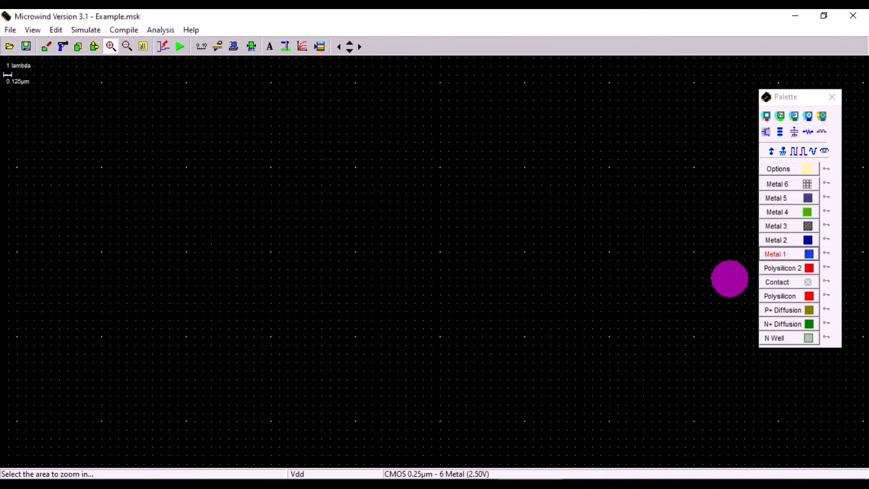
left_click(141, 44)
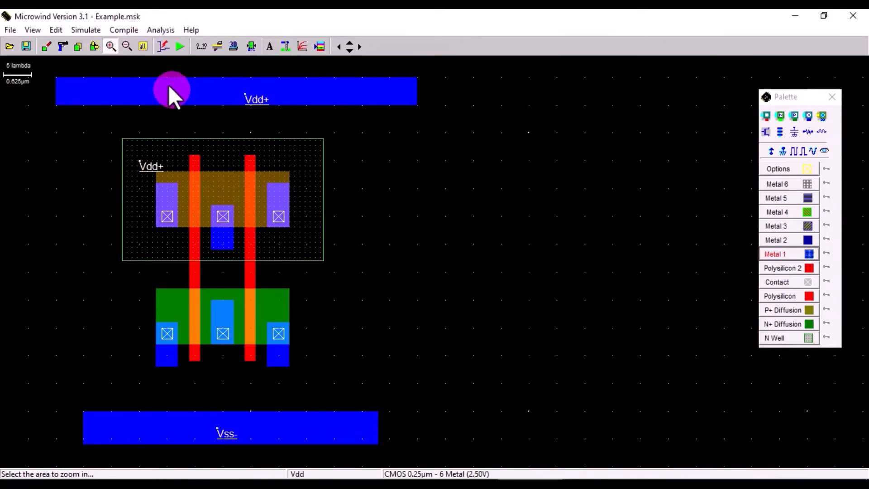
left_click(216, 275)
left_click(804, 254)
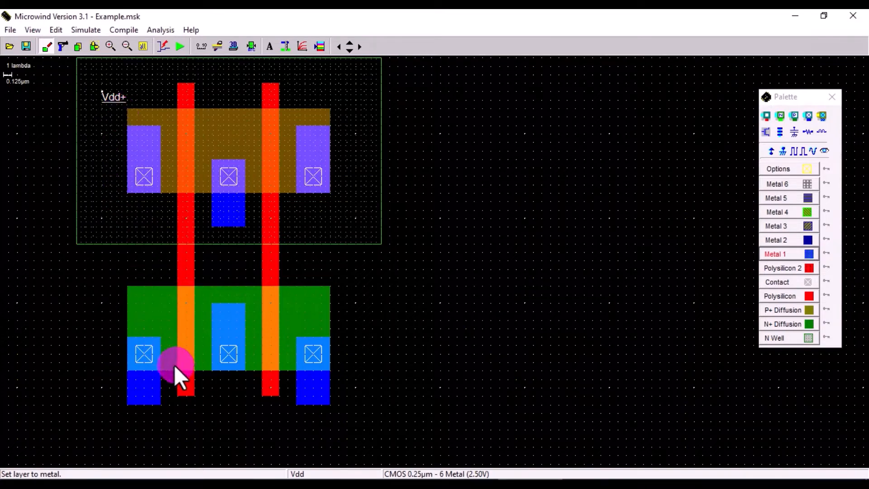
left_click(63, 47)
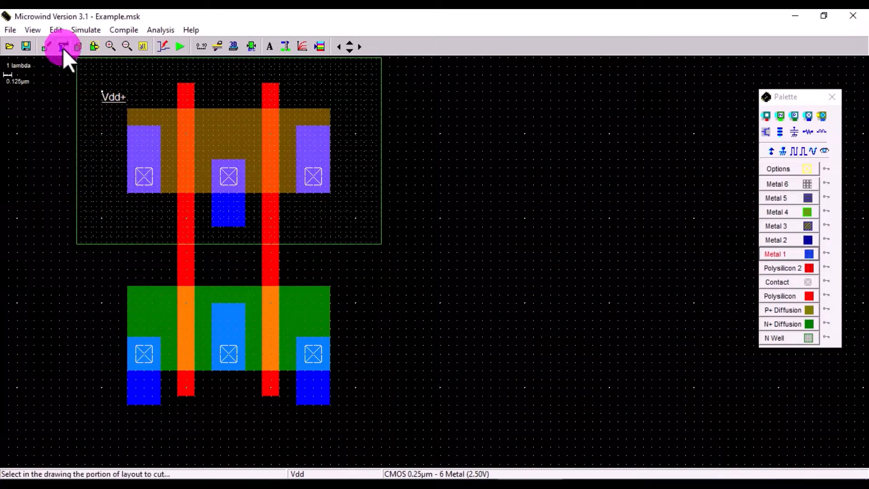
left_click(143, 406)
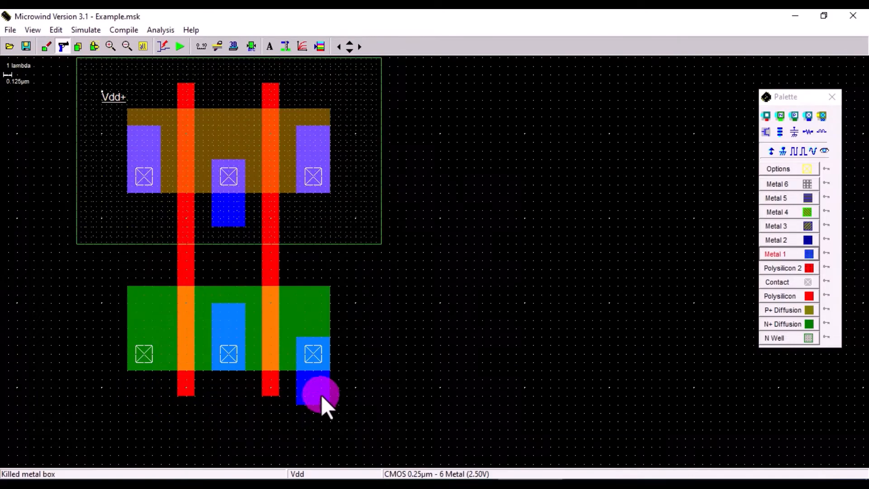
left_click(321, 395)
Draw an about 4 x 14 lambda Metal 1 strip up from the left nMOS contact and a 29 x 4 lambda horizontal strip between the two devices.
left_click(799, 254)
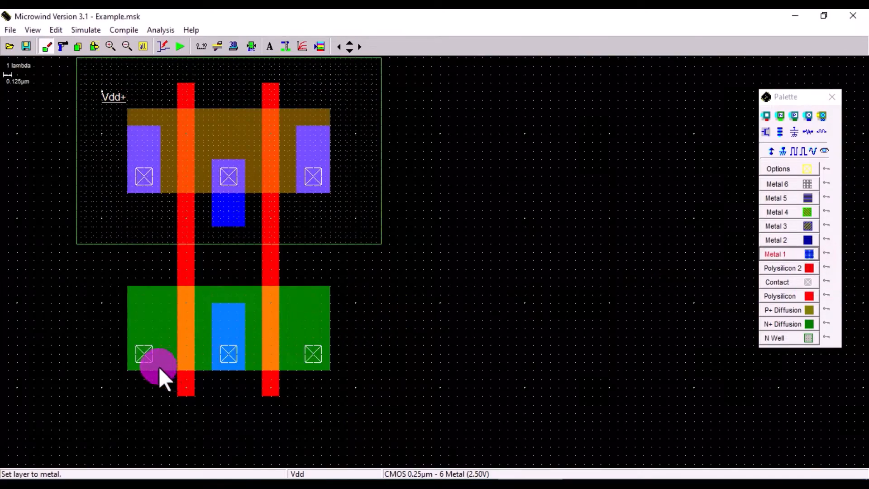
mouse_move(159, 369)
left_mouse_down()
mouse_move(143, 357)
mouse_move(128, 250)
left_mouse_up()
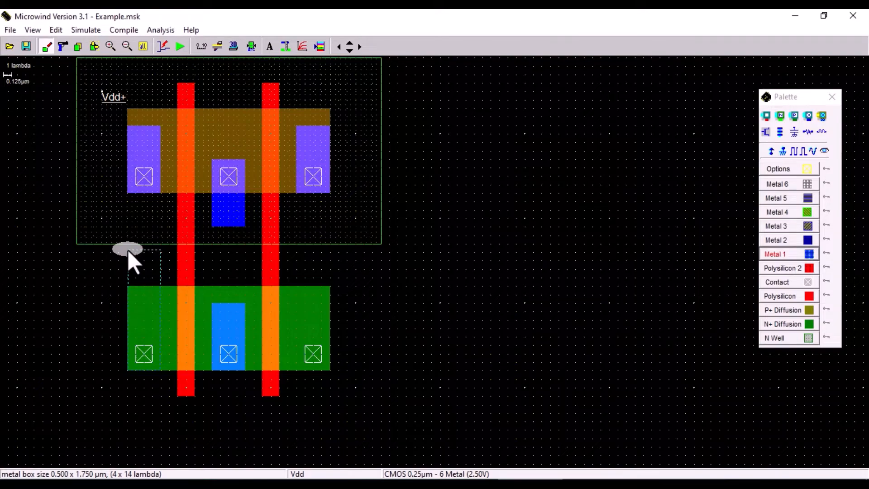
left_click_drag(128, 251, 373, 276)
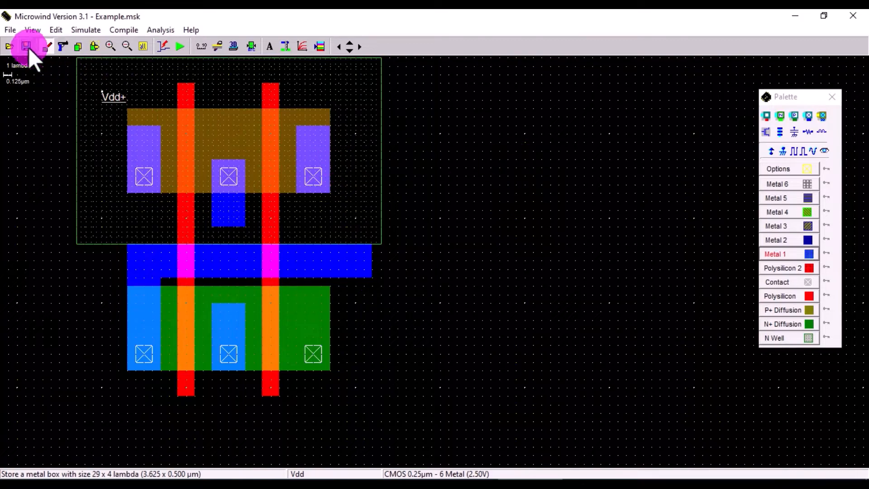
Delete the right pMOS contact's Metal 1 strip and draw a 4 x 25 lambda one joining the right pMOS and nMOS contacts.
left_click(63, 45)
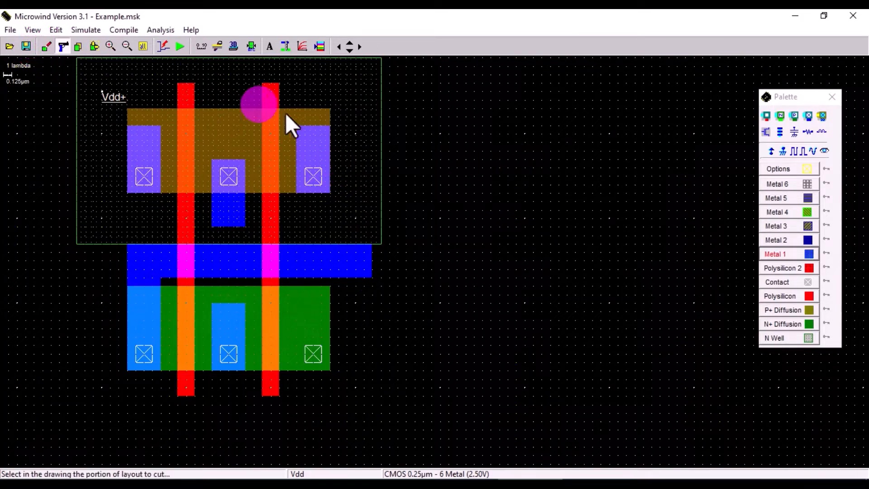
left_click(314, 146)
left_click(781, 253)
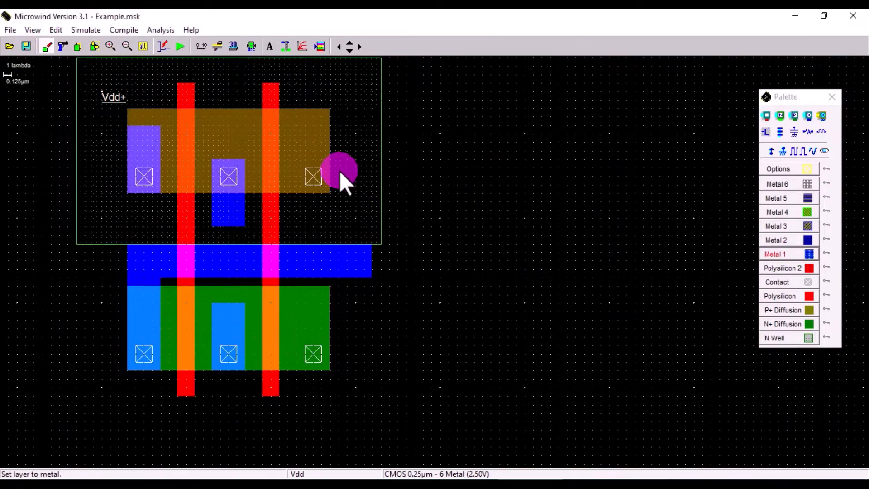
left_click_drag(299, 161, 328, 368)
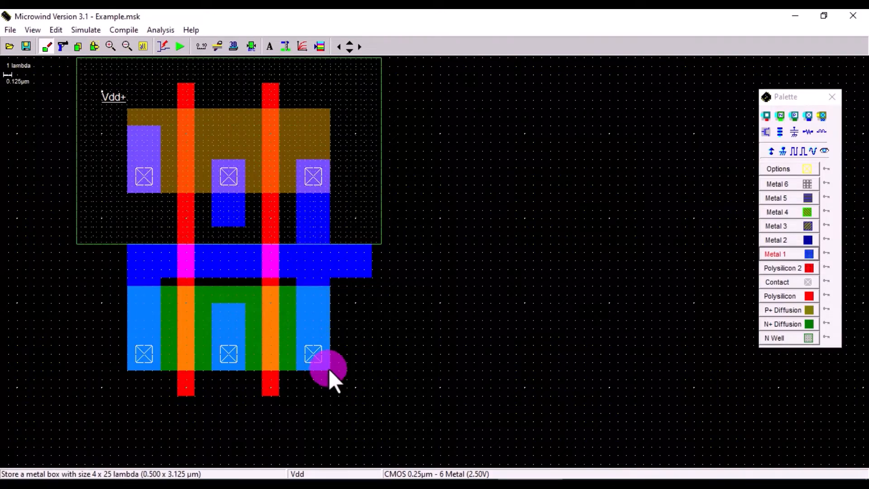
Delete the middle pMOS Metal 1 strip with its contact, and the middle nMOS Metal 1 strip.
left_click(62, 46)
left_click(232, 213)
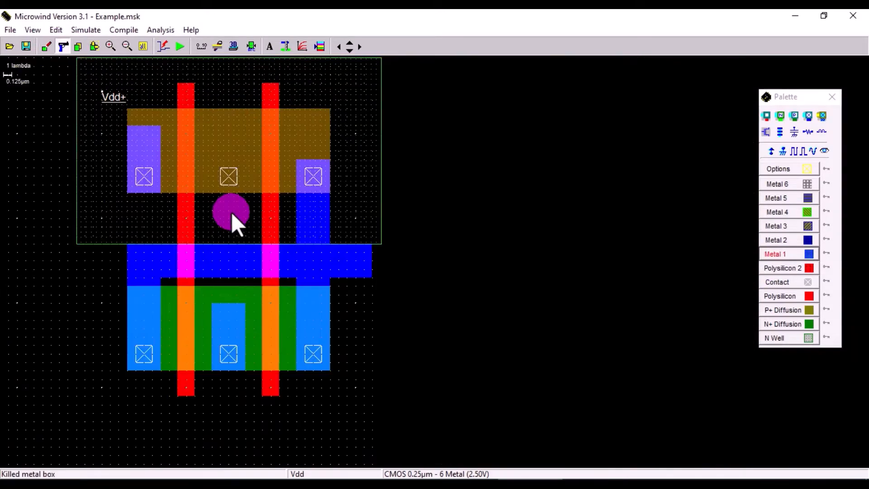
left_click(227, 177)
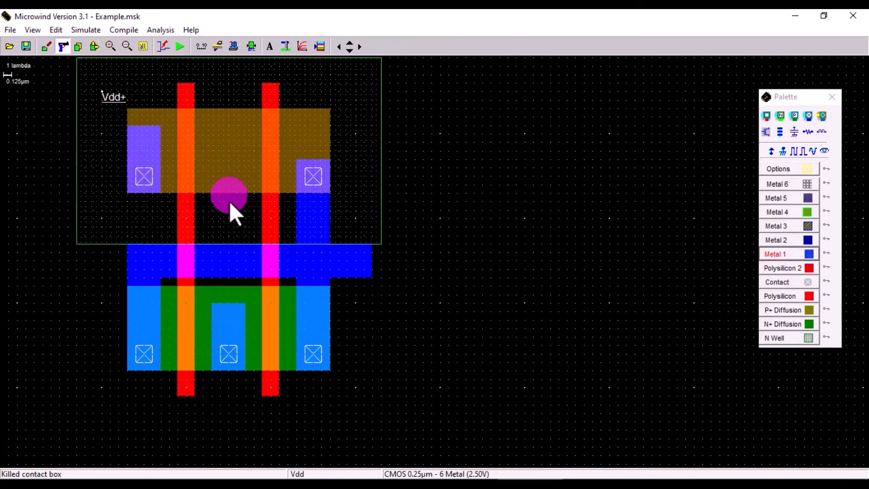
left_click(229, 325)
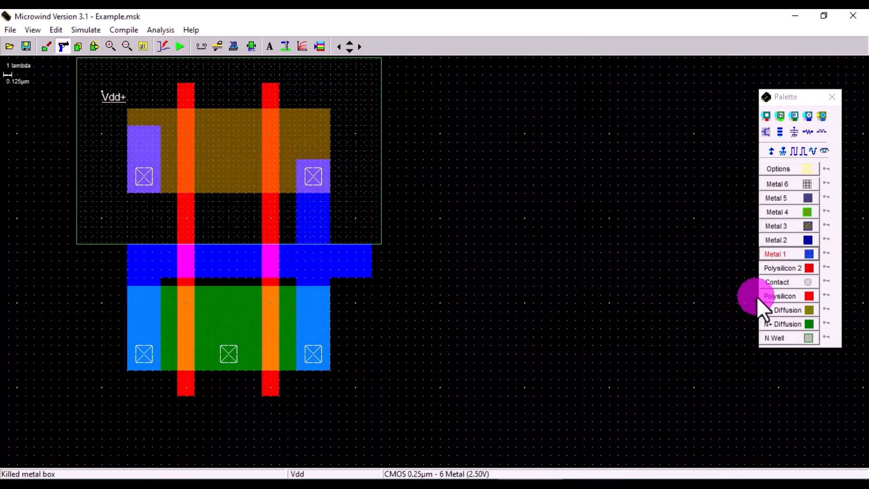
Draw Metal 1 strips of 4 x 21 lambda from the middle nMOS contact to the Vss rail and 4 x 24 lambda from the left pMOS contact to the Vdd rail.
left_click(128, 46)
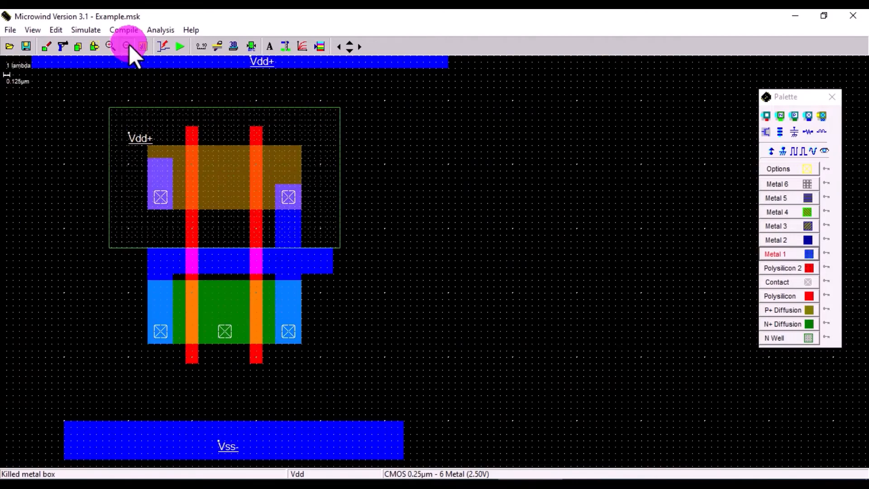
left_click(797, 253)
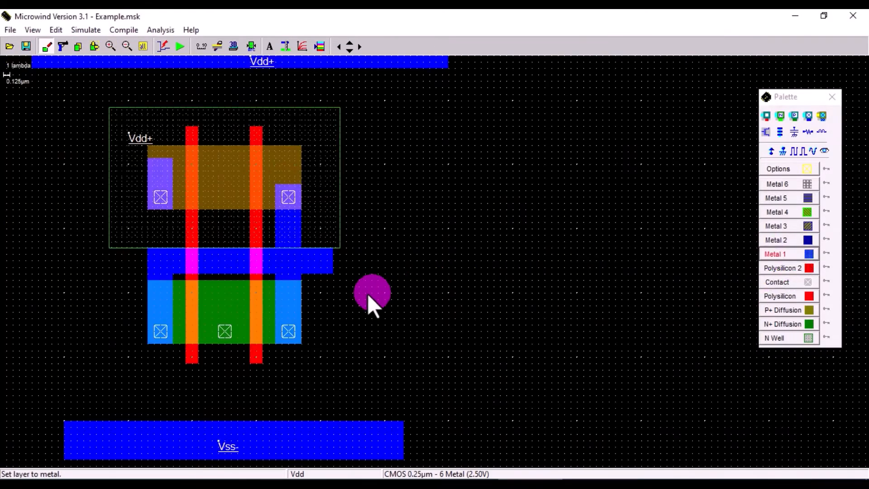
left_click_drag(212, 316, 238, 455)
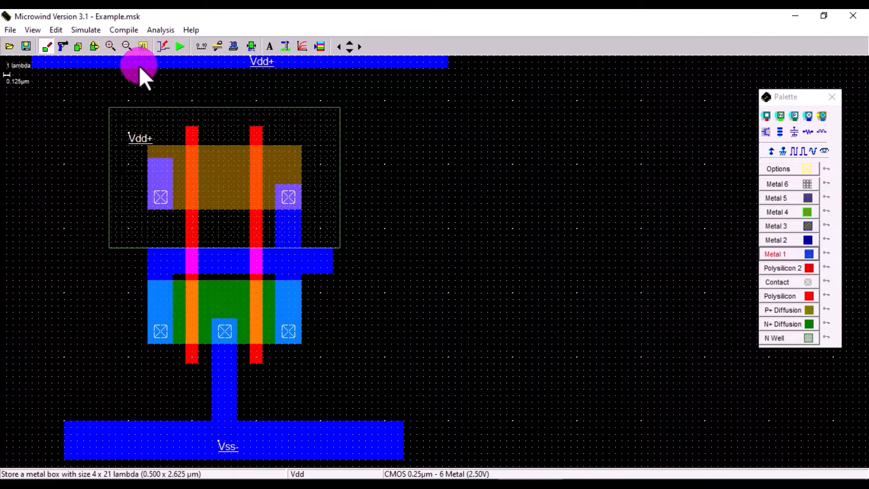
left_click_drag(172, 207, 146, 53)
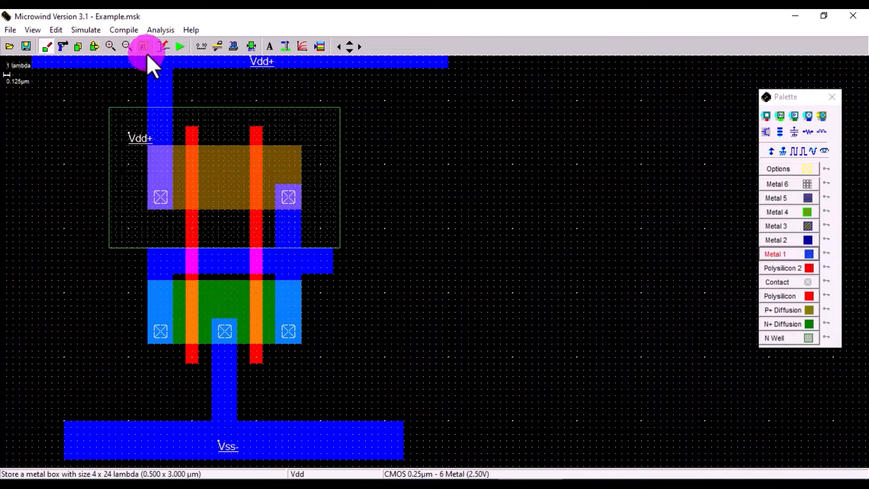
Check the design rules and replace the nMOS N+ diffusion with a wider, shorter strip enclosing its three contacts.
left_click(62, 46)
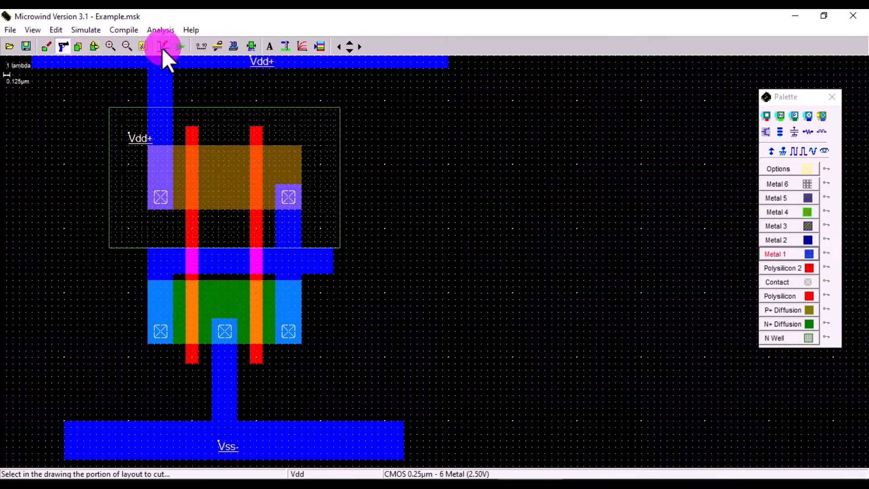
left_click(145, 45)
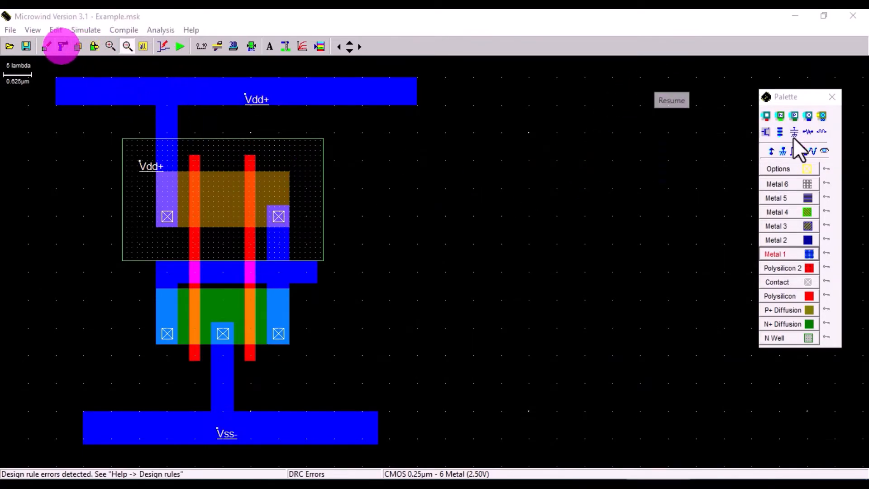
left_click(62, 46)
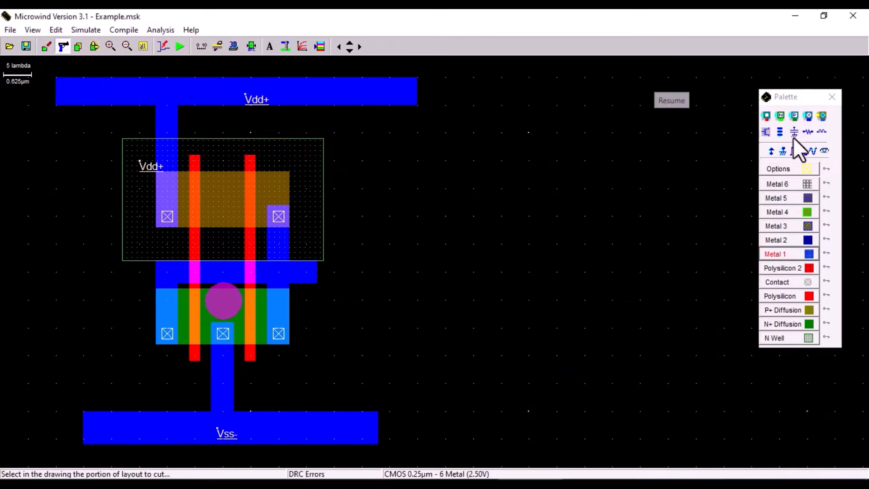
left_click(233, 299)
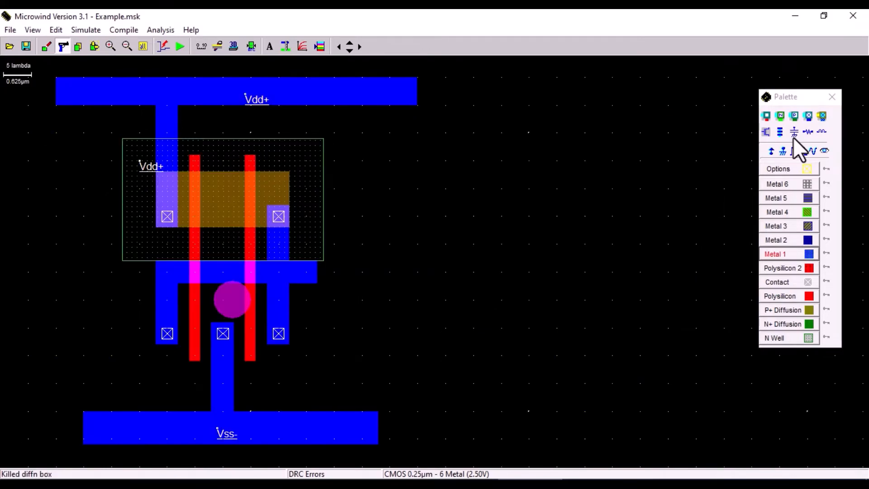
left_click(802, 321)
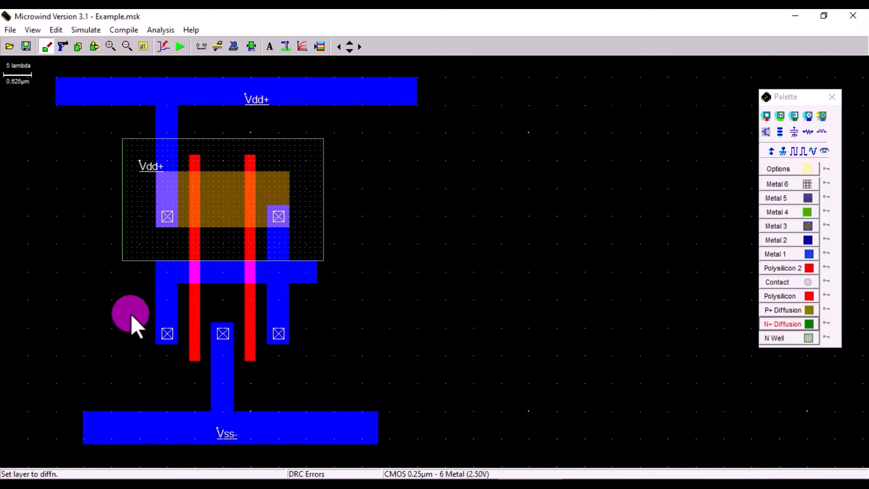
mouse_move(132, 311)
left_mouse_down()
mouse_move(260, 357)
mouse_move(314, 362)
mouse_move(322, 352)
left_mouse_up()
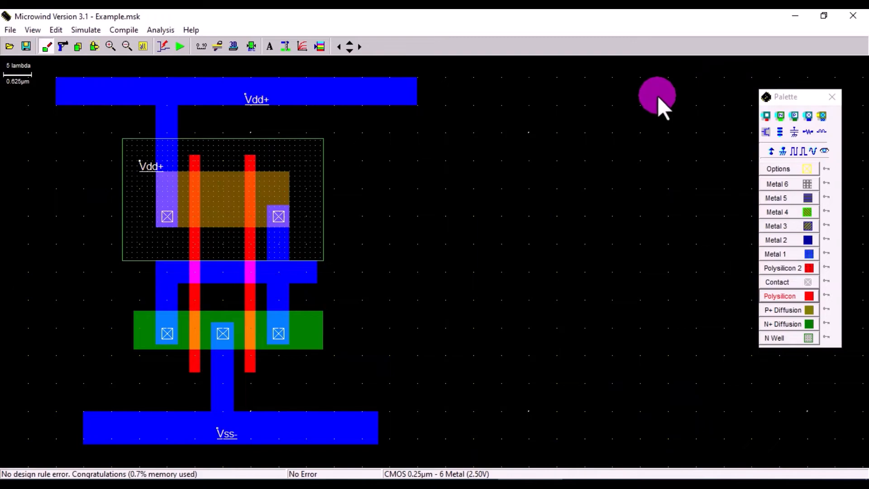
Add a clock property labelled A to the left polysilicon gate between the two devices.
left_click(796, 152)
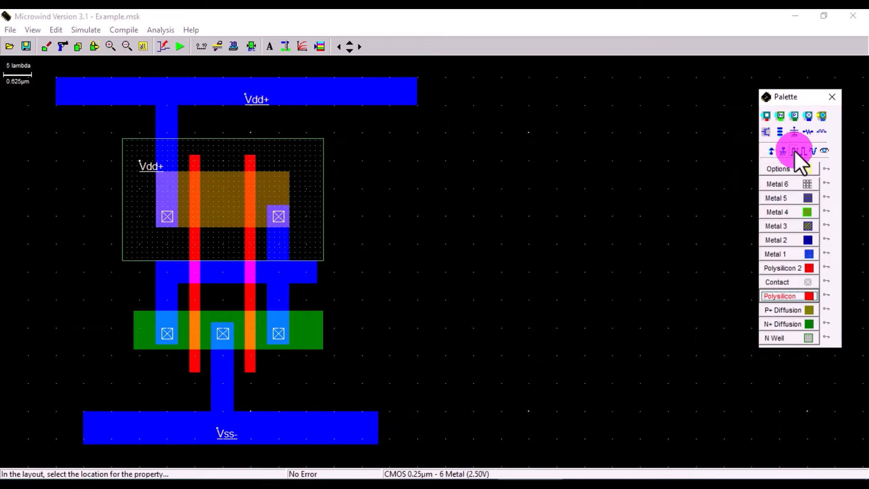
left_click(195, 298)
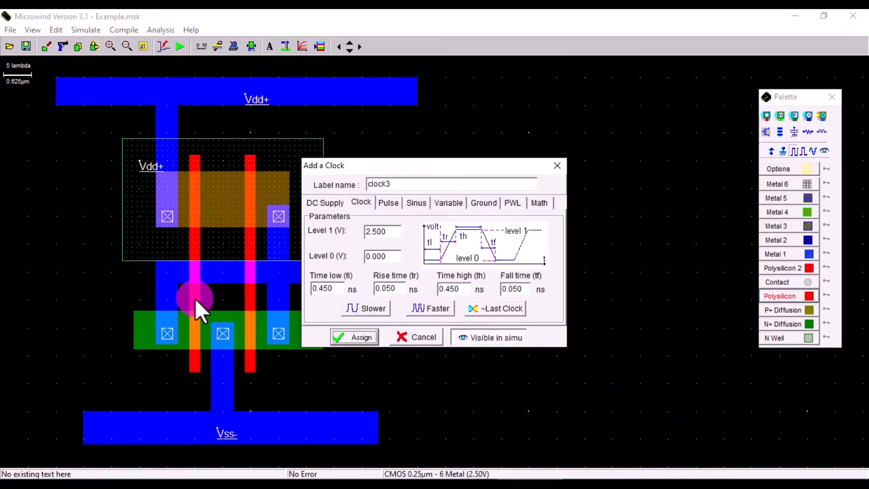
left_click_drag(421, 185, 347, 187)
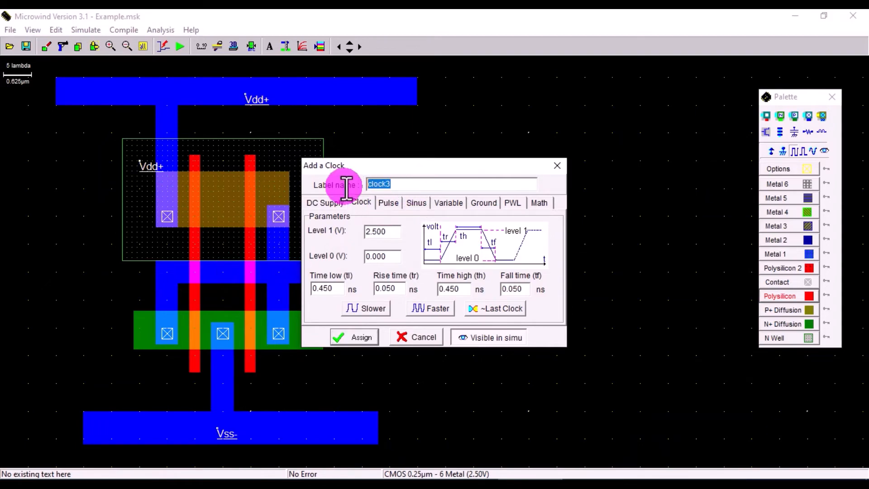
type("A")
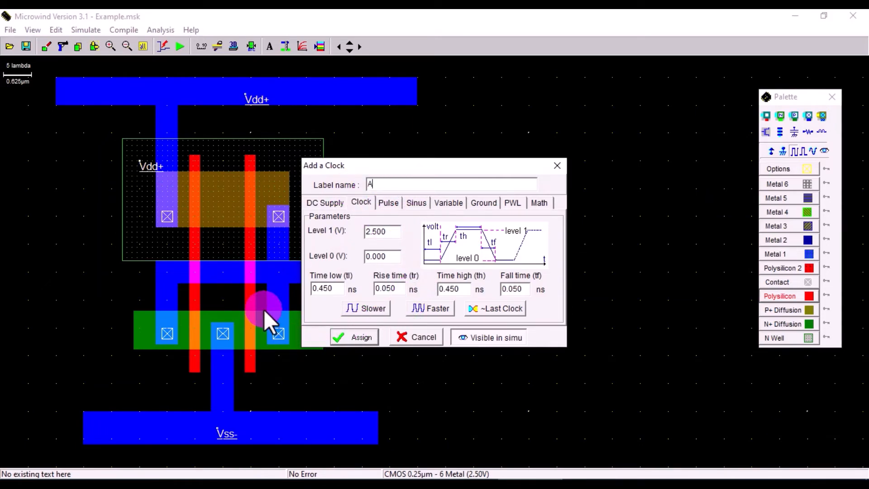
left_click(362, 336)
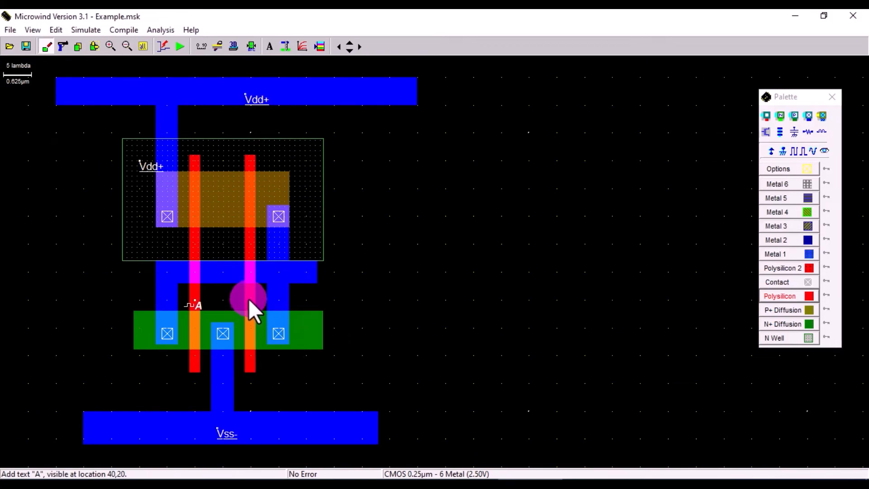
Add a clock property labelled B to the right polysilicon gate between the two devices.
left_click(797, 151)
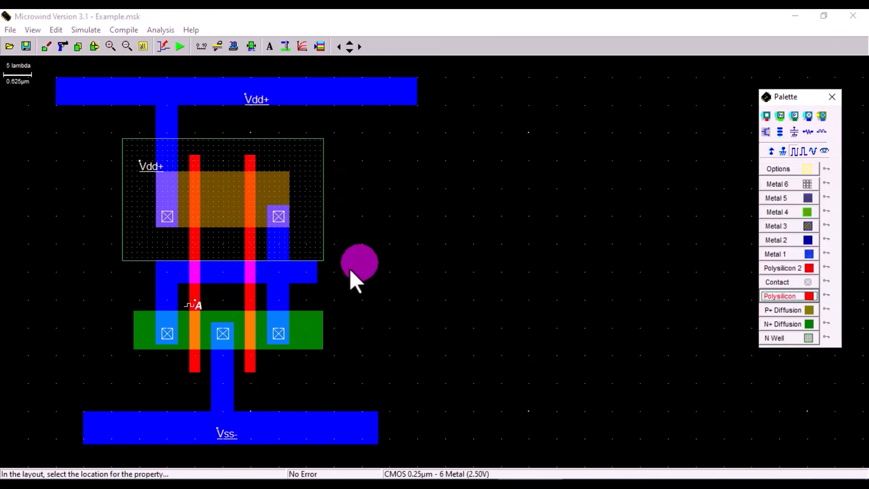
left_click(249, 298)
left_click_drag(438, 186, 341, 186)
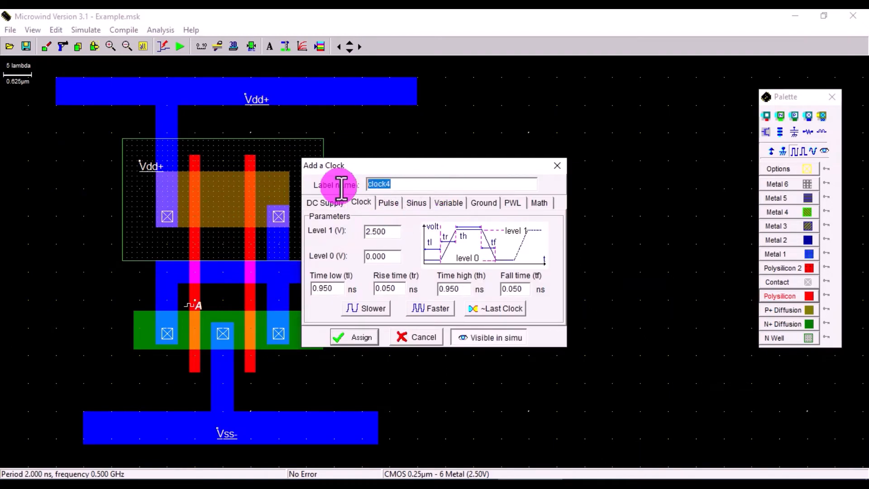
type("B")
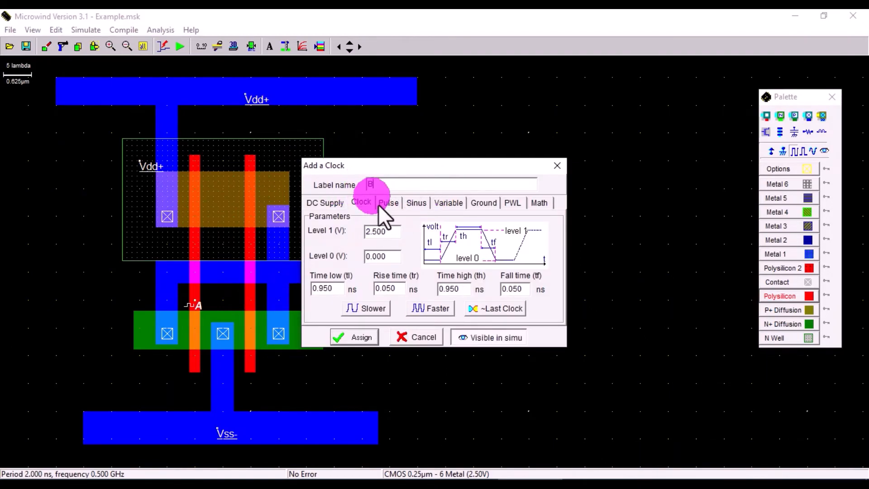
left_click(371, 334)
Add a visible-in-simulation node labelled Y to the Metal 1 output strip between the pMOS and nMOS devices.
left_click(824, 151)
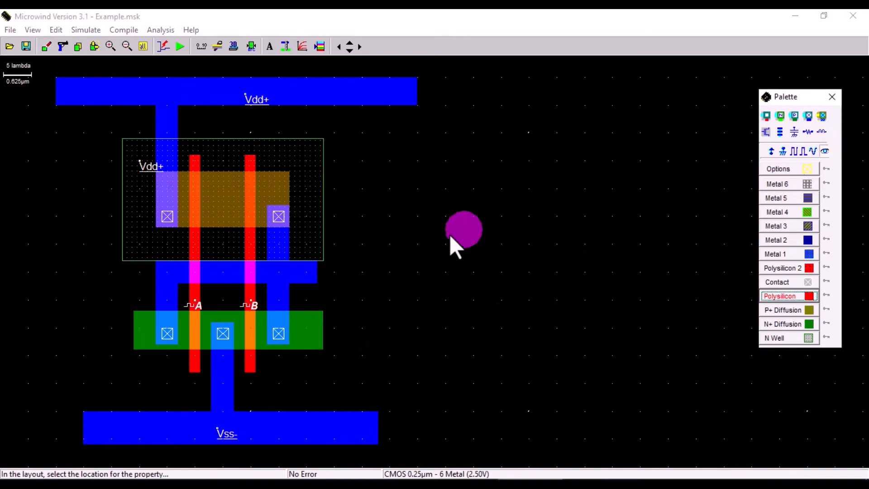
left_click(281, 275)
left_click_drag(425, 181, 318, 185)
type("Y")
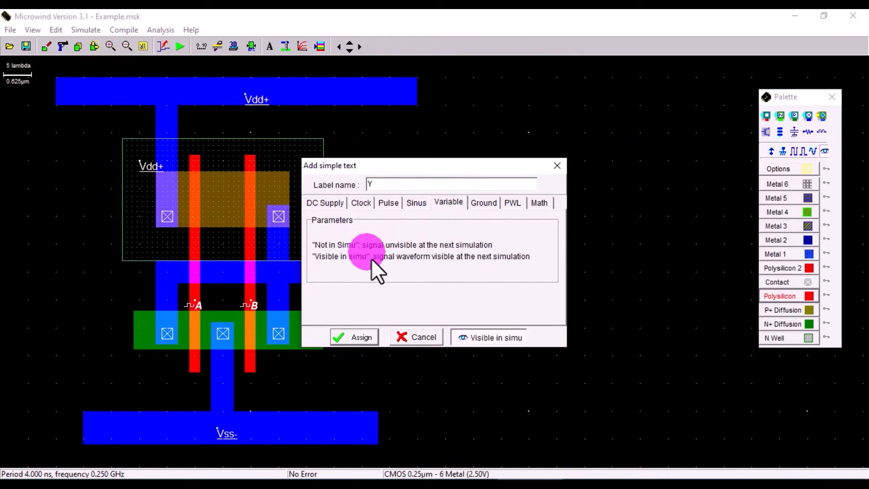
left_click(362, 333)
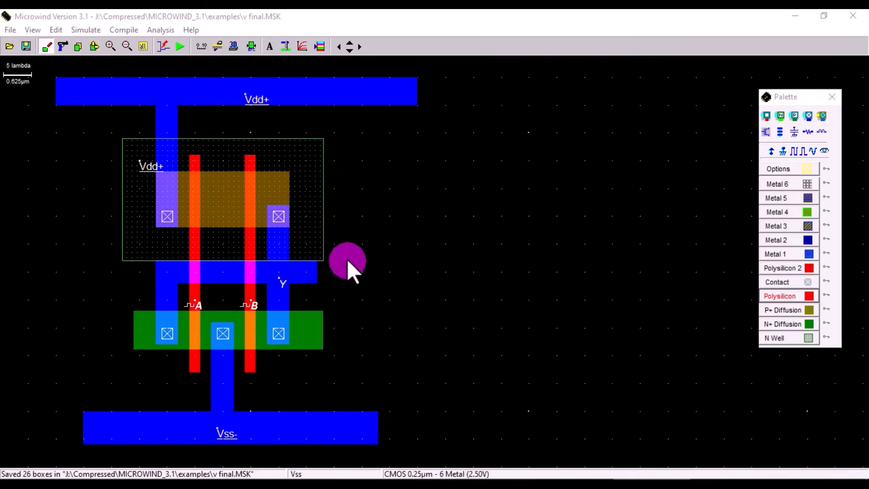
Check the layout's design rules and run the analog simulation.
left_click(251, 45)
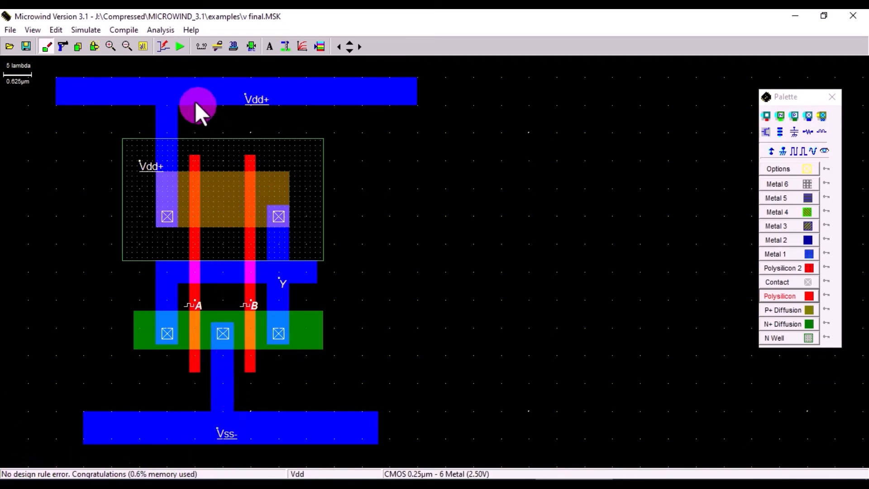
left_click(180, 45)
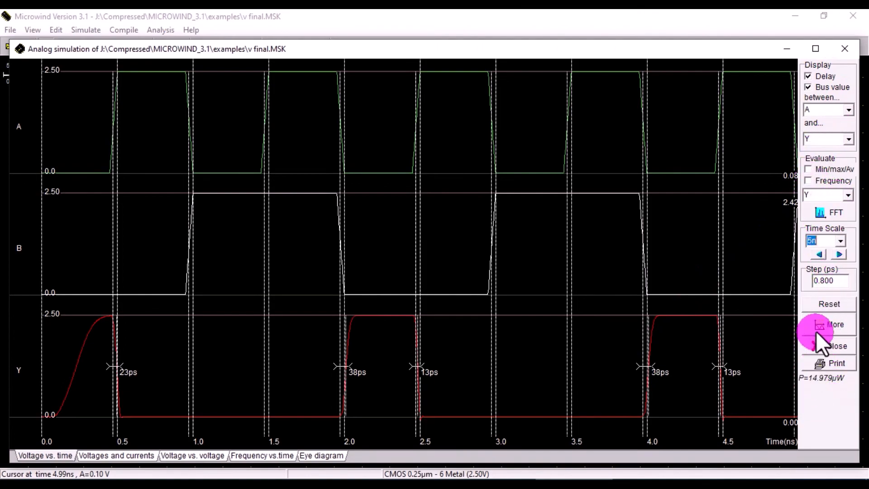
Try the simulation time scale at 2n, set it to 10n, and restart the simulation.
left_click(838, 241)
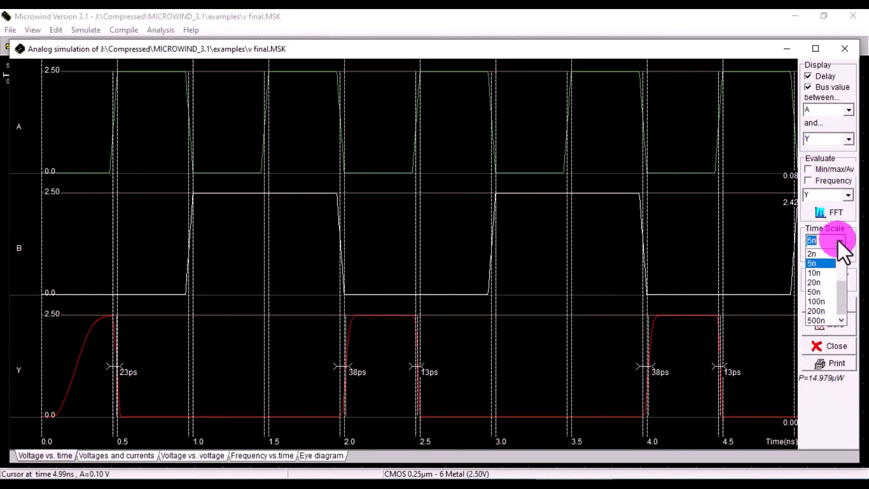
left_click(830, 254)
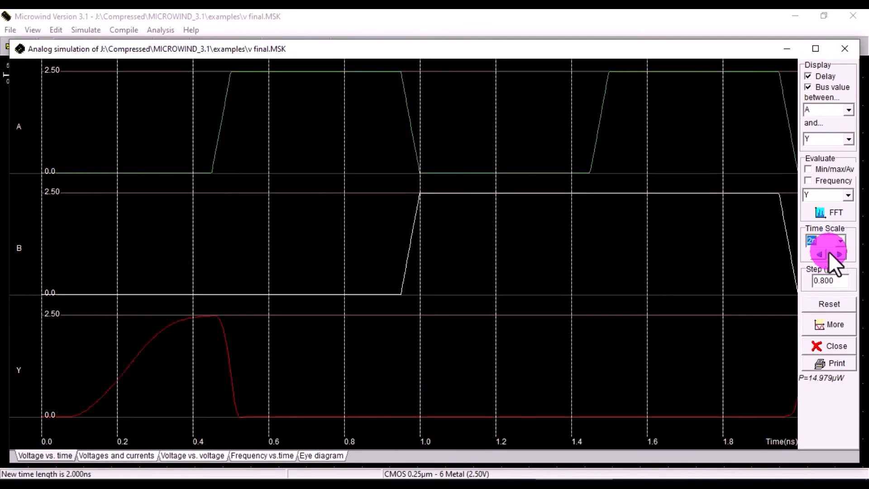
left_click(840, 240)
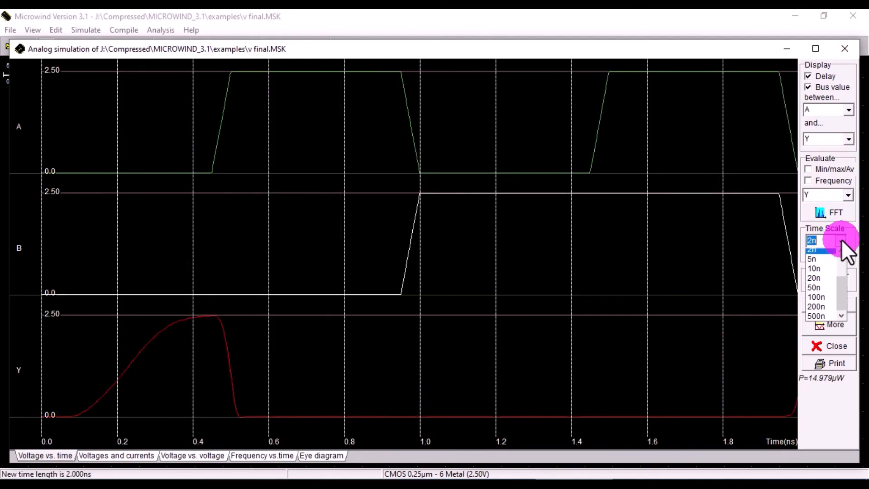
left_click(832, 273)
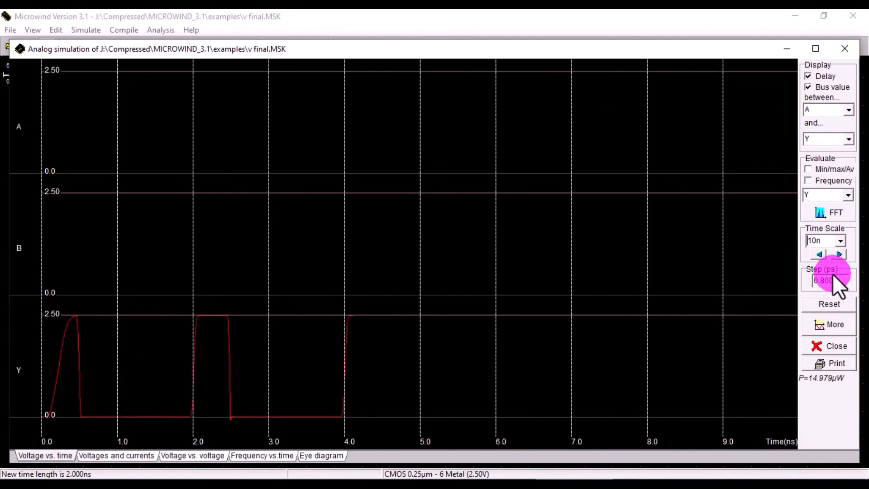
left_click(832, 304)
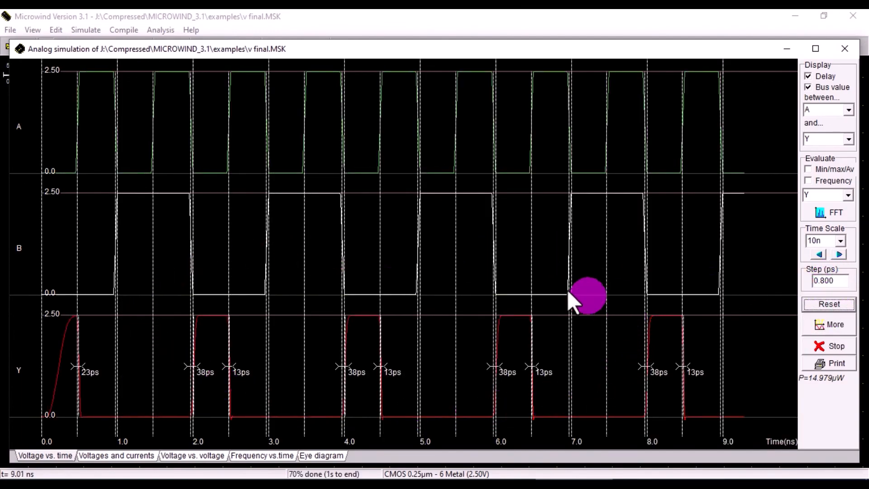
Select the simulation's time step value without editing it, and close the analog simulation window.
left_click(851, 281)
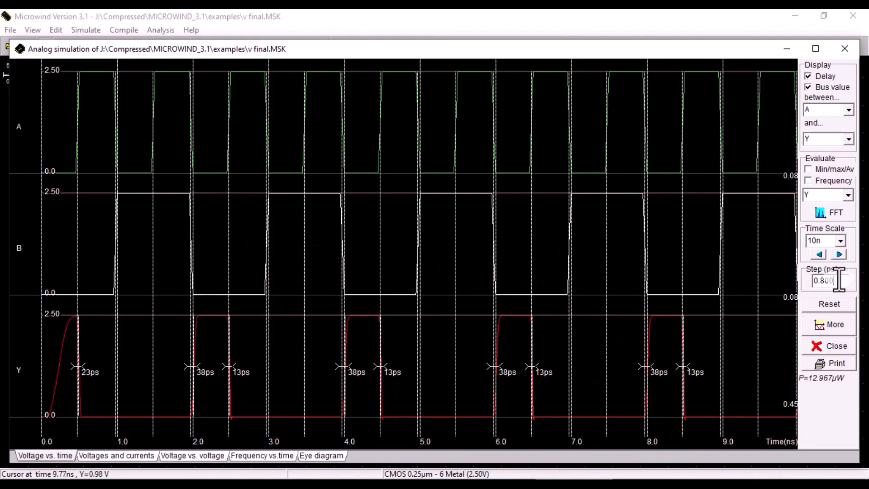
left_click_drag(852, 281, 808, 281)
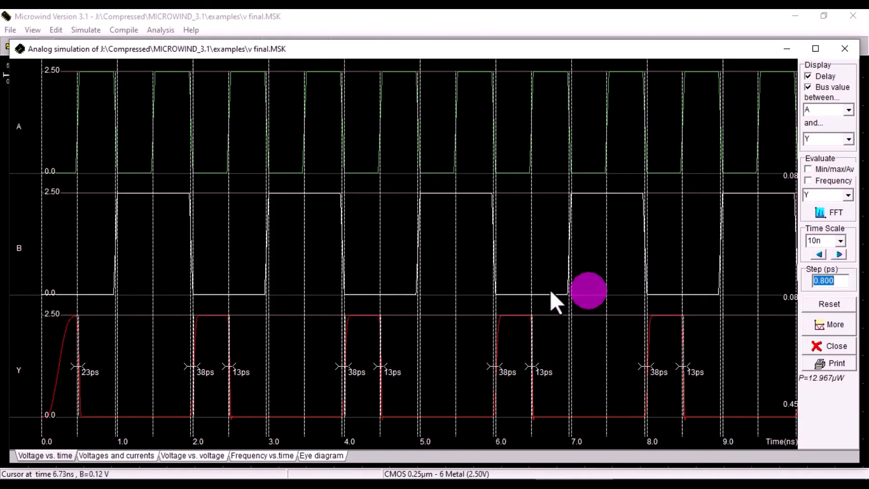
left_click(845, 50)
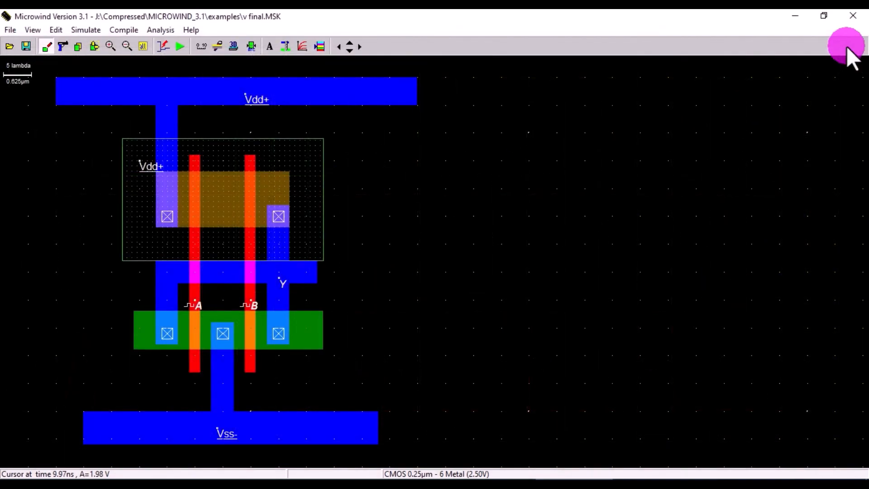